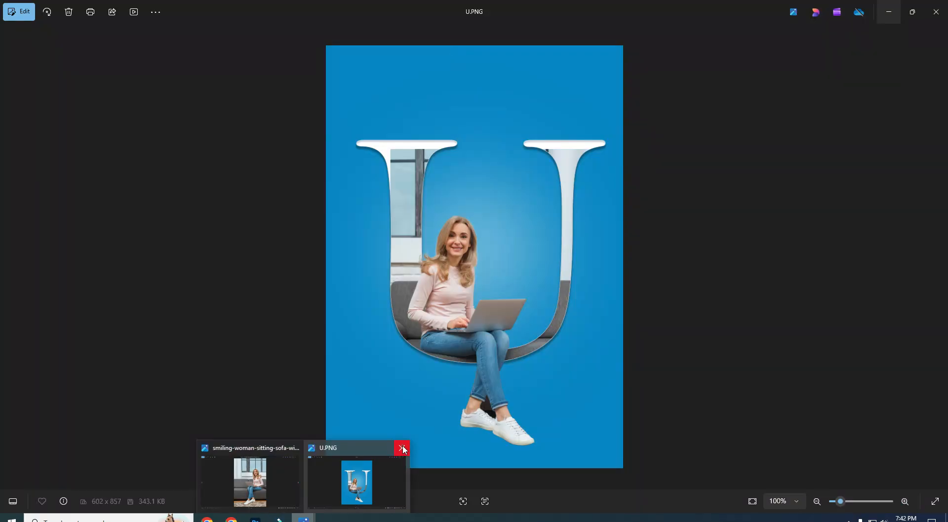
- Close the U.PNG preview and create a new portrait A4 print document, 210 x 297 mm at 300 ppi in RGB
click(401, 448)
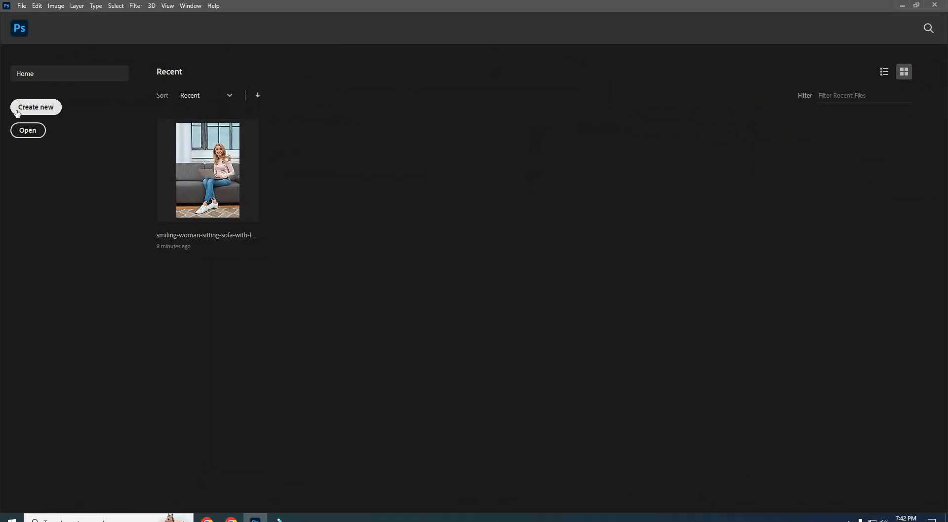
click(17, 112)
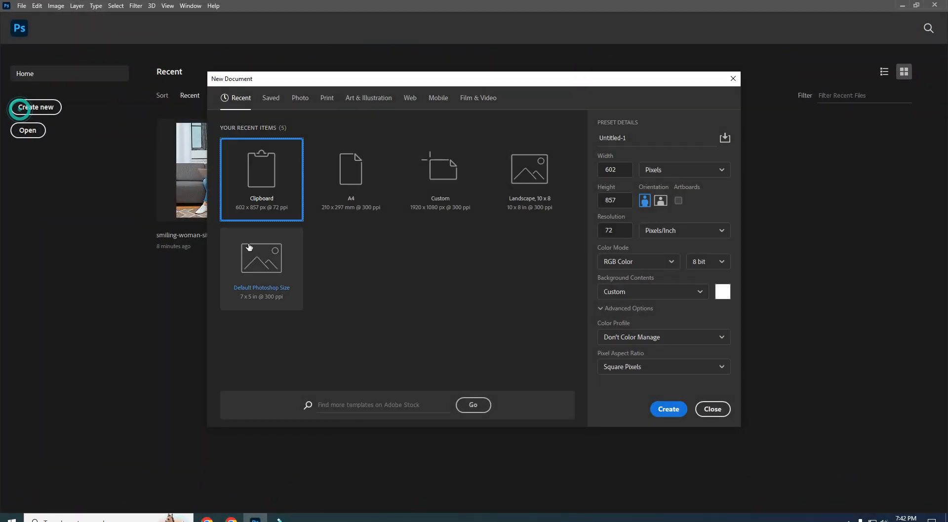
click(326, 99)
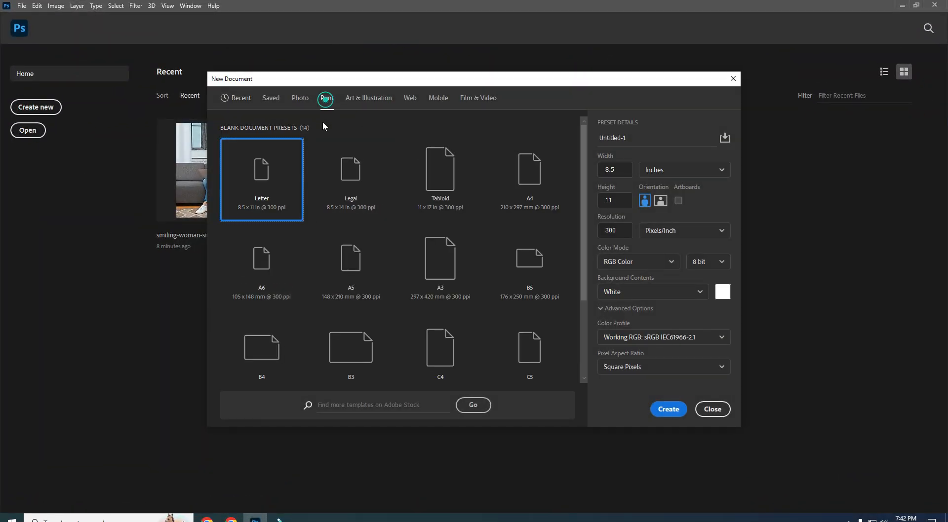
click(535, 185)
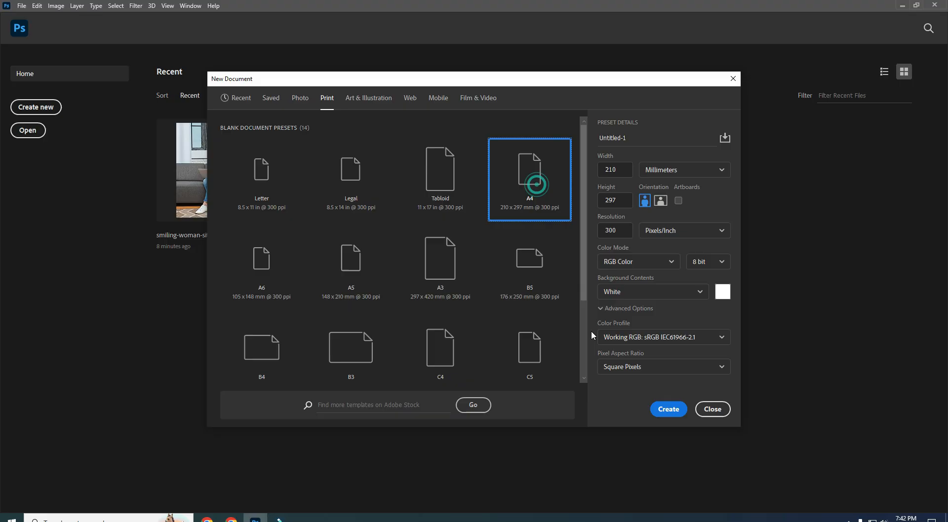
click(674, 409)
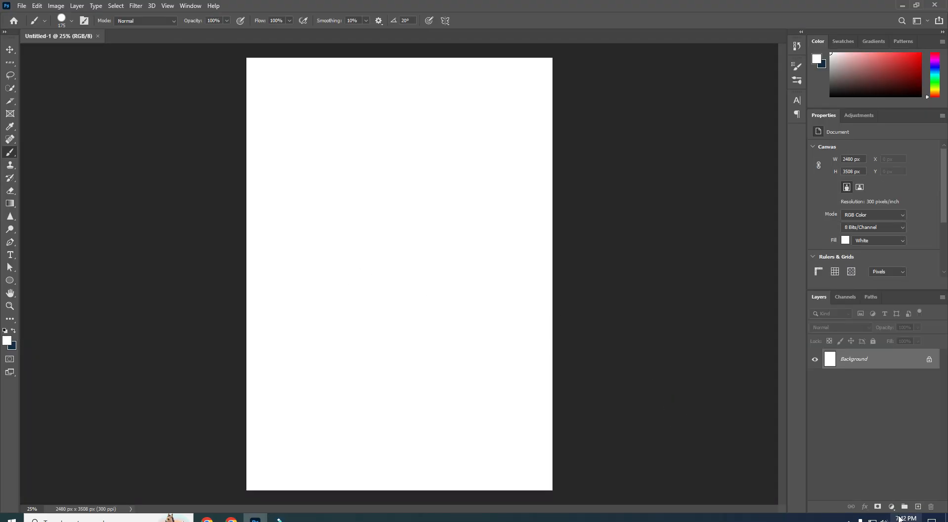
- Add a Solid Color fill layer in a medium-dark blue above the background
click(891, 507)
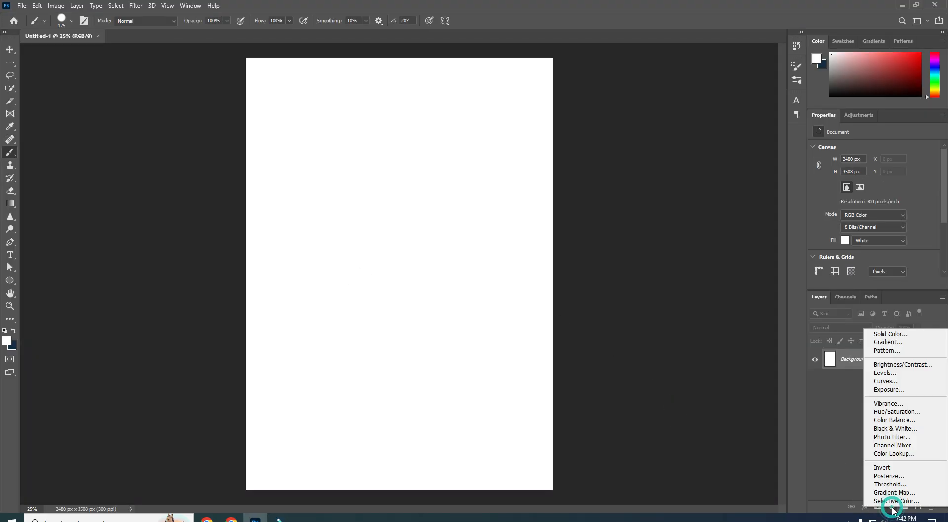
click(907, 335)
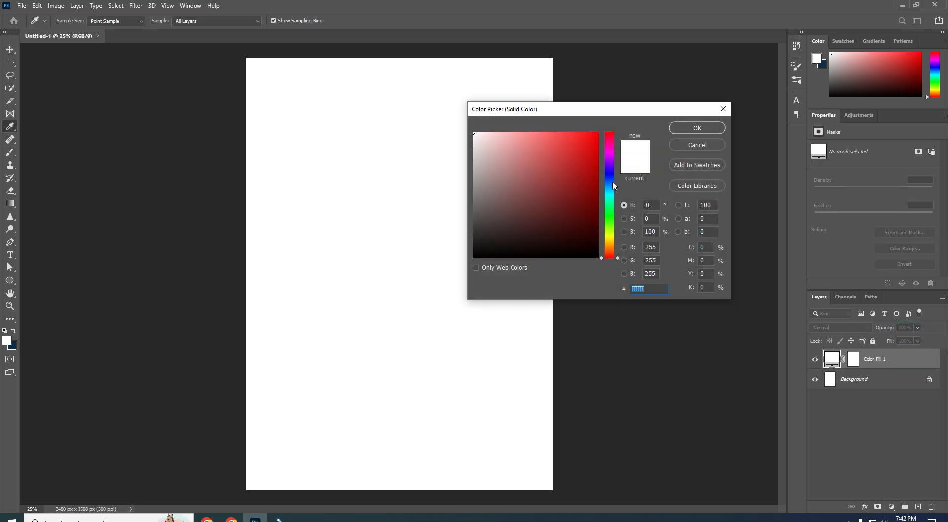
click(612, 185)
click(588, 153)
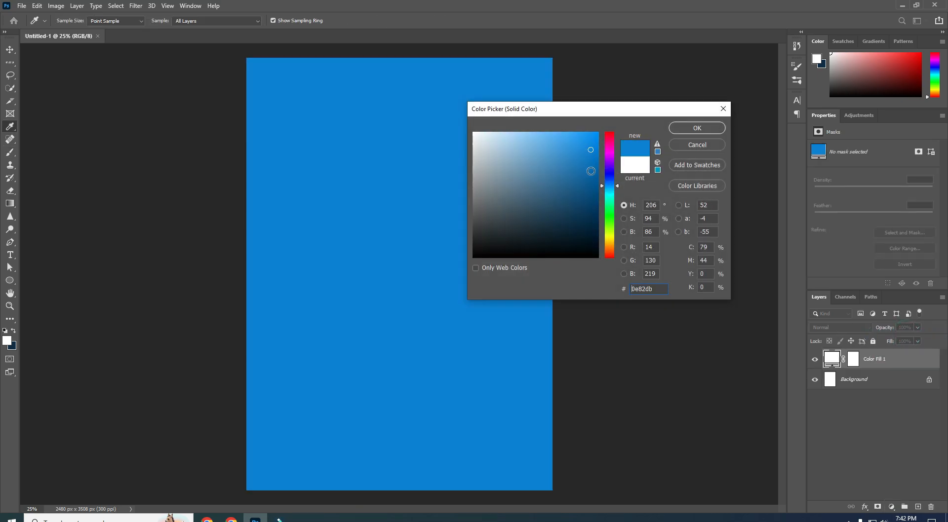
click(590, 171)
click(674, 130)
- Add a new empty layer and set up a soft round brush with 35% flow
key(b)
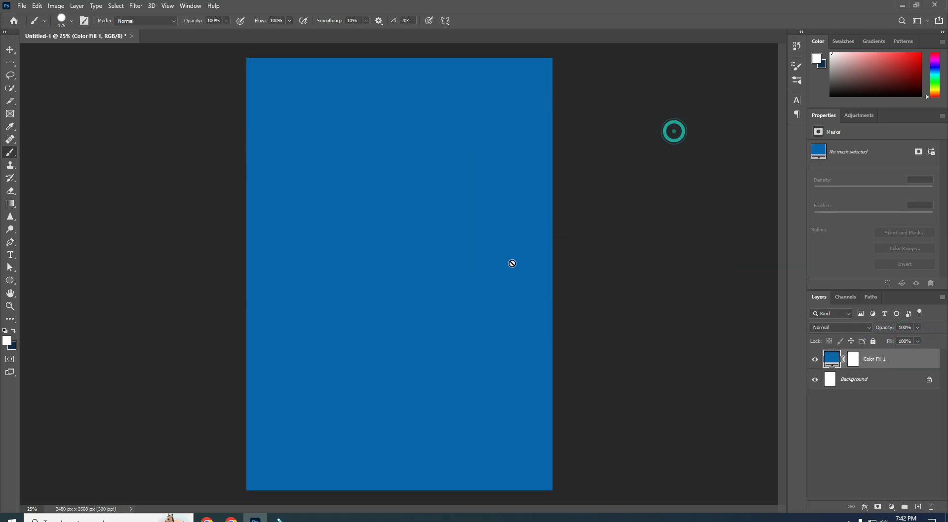
click(919, 508)
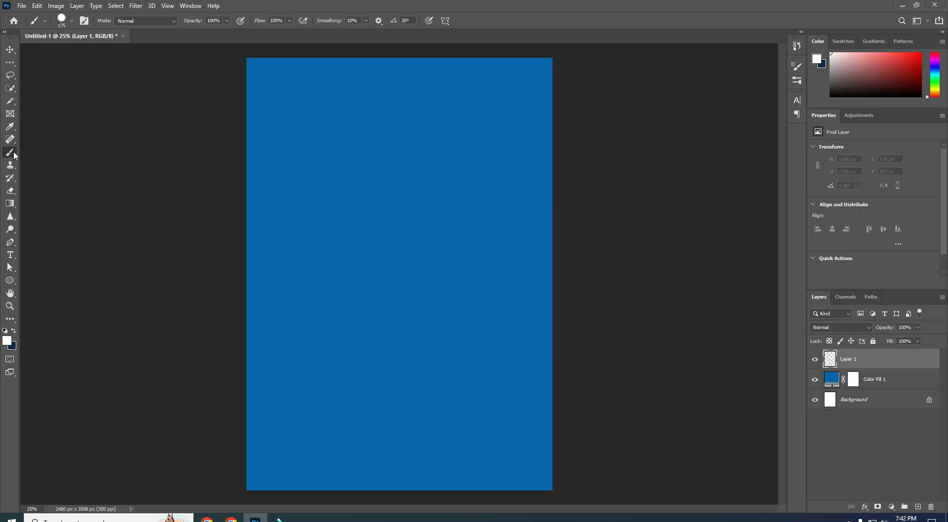
click(61, 19)
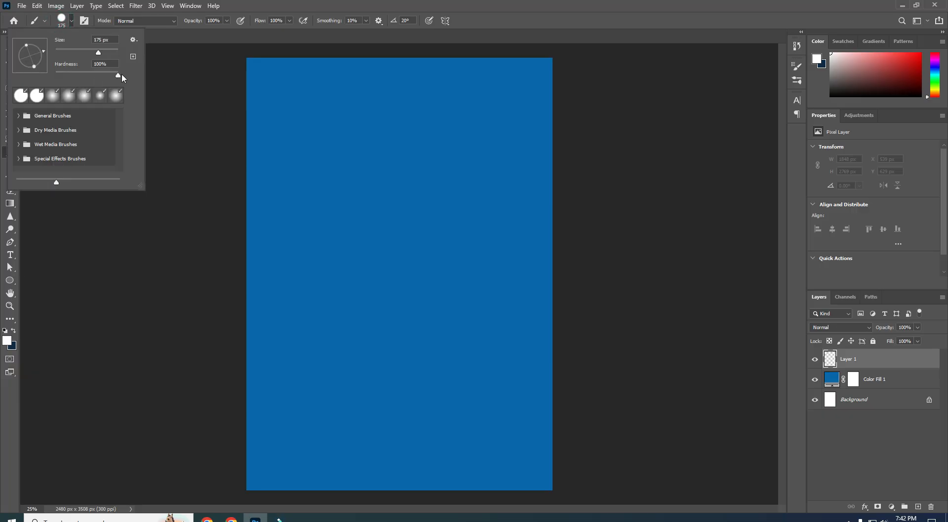
drag(118, 75, 49, 79)
click(286, 18)
drag(286, 19, 262, 20)
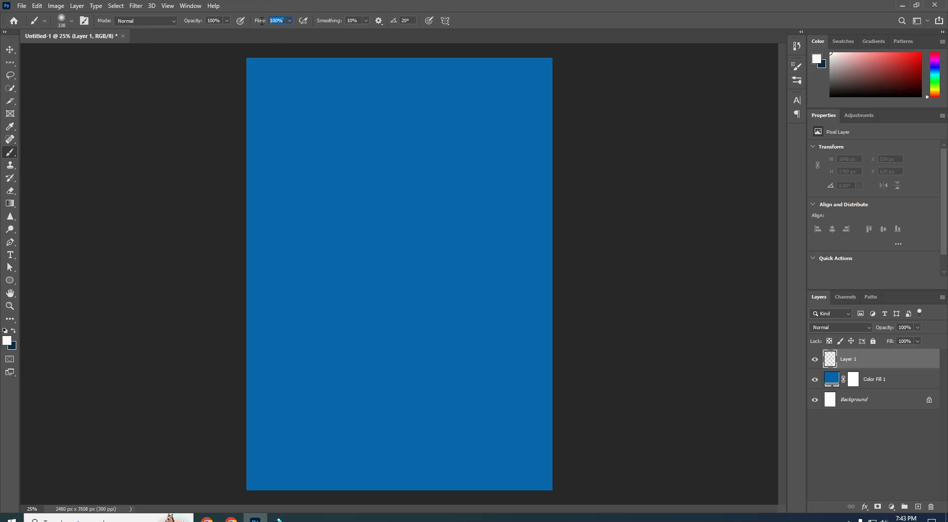
text(35)
- Enlarge the brush to 1700 px and paint a soft white glow near the centre of the blue page
click(417, 256)
key(bracketright)
key(bracketright)
key(bracketright)
key(bracketright)
key(bracketright)
key(bracketright)
key(bracketright)
key(bracketright)
key(bracketright)
key(bracketright)
key(bracketright)
key(bracketright)
click(403, 256)
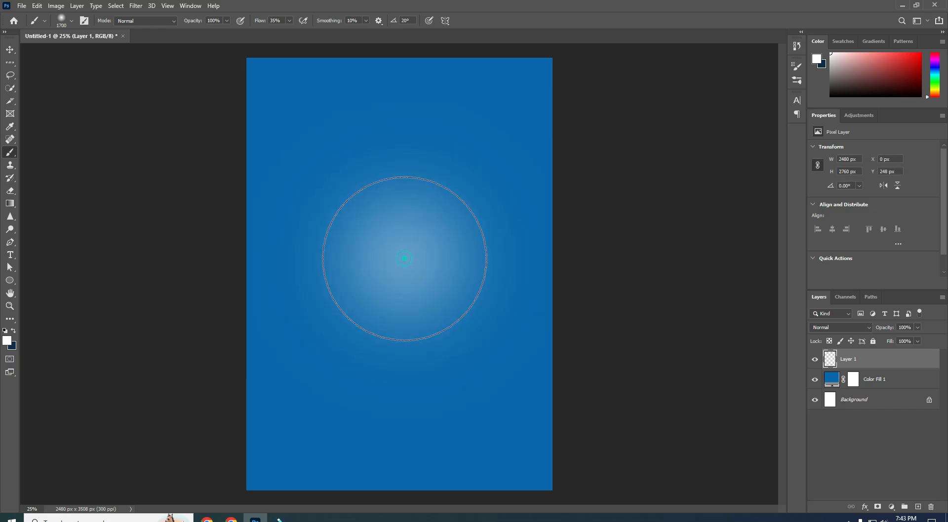
- Add another layer and enter the letter "U" as white text on the page
click(10, 50)
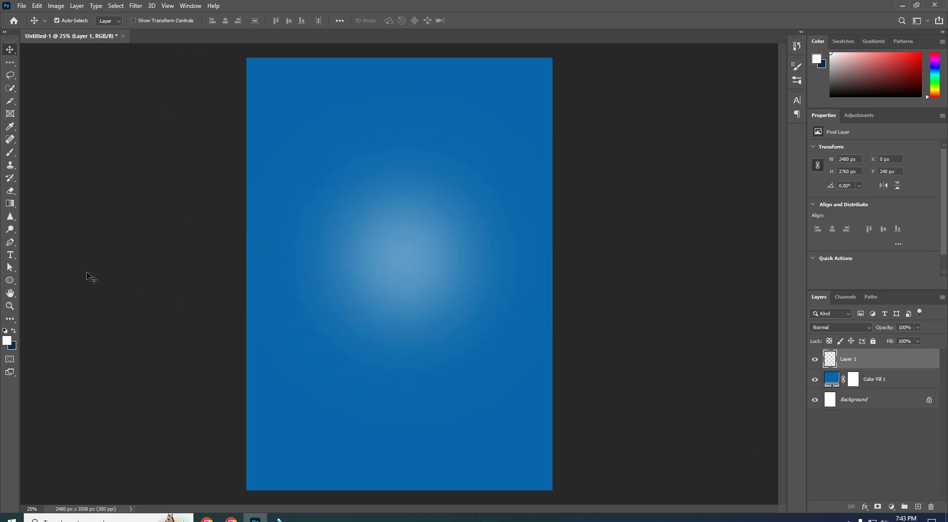
click(919, 507)
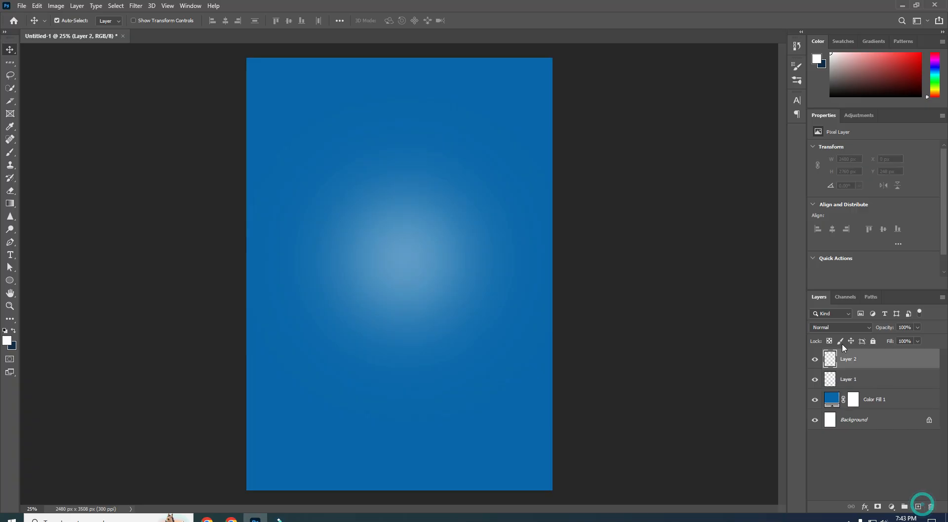
click(10, 256)
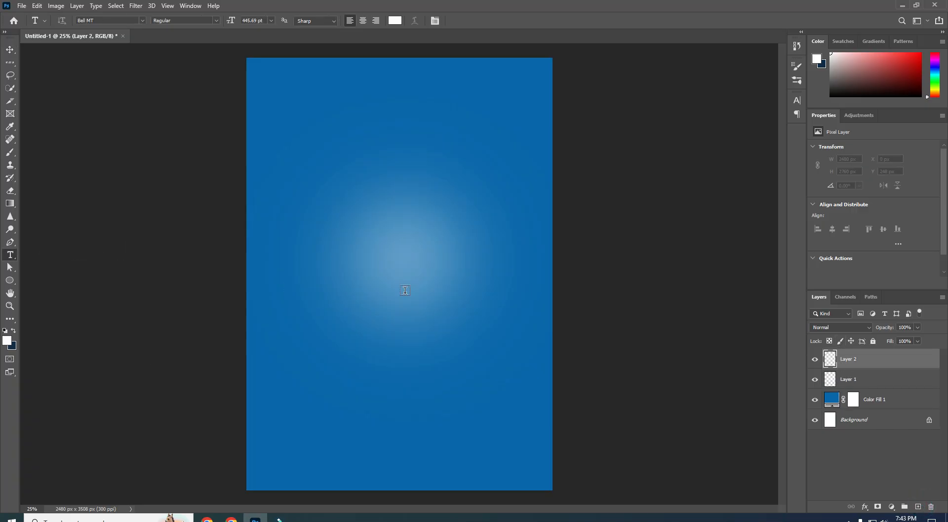
click(387, 253)
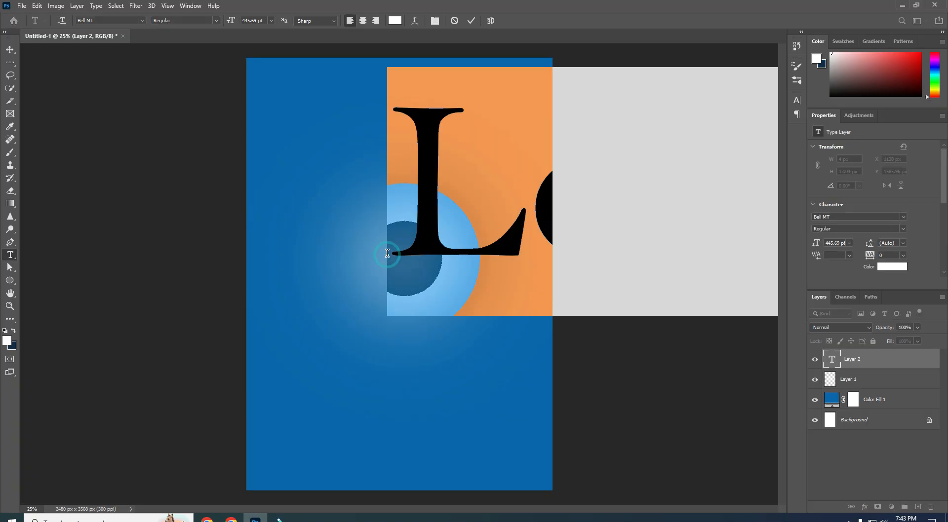
text(U)
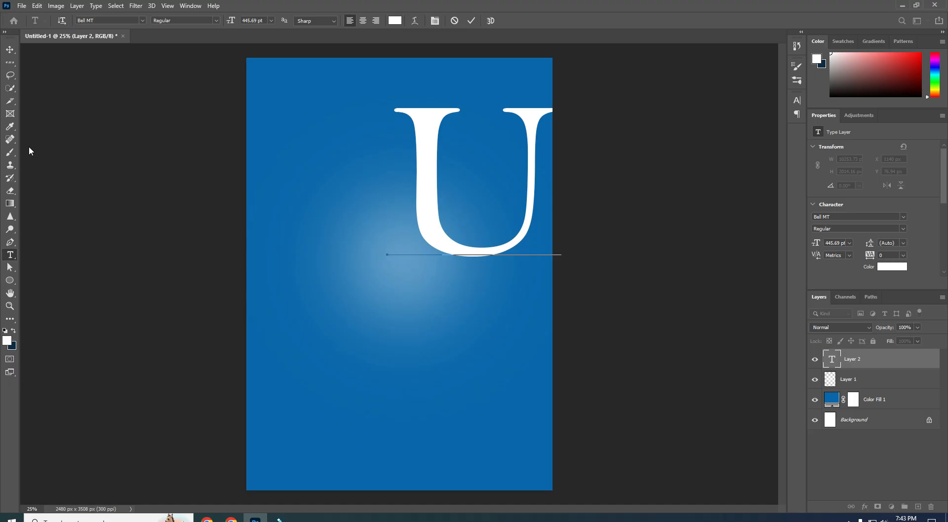
- Set the font of the letter U to Bell MT Bold
click(141, 21)
click(125, 49)
click(215, 20)
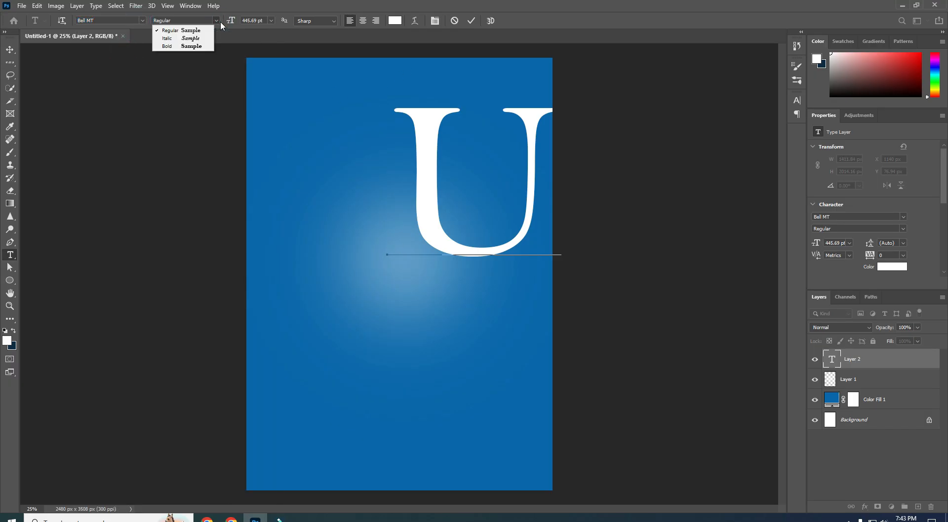
click(166, 38)
click(142, 21)
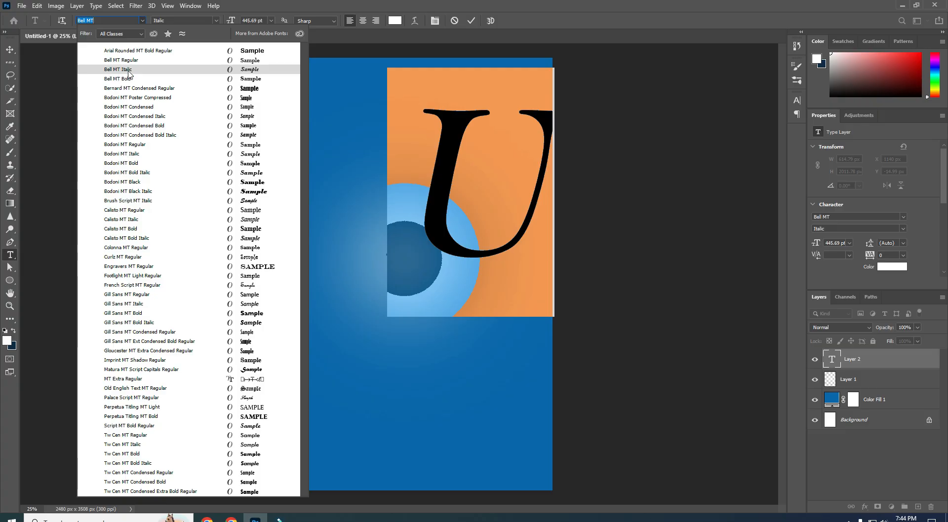
click(126, 79)
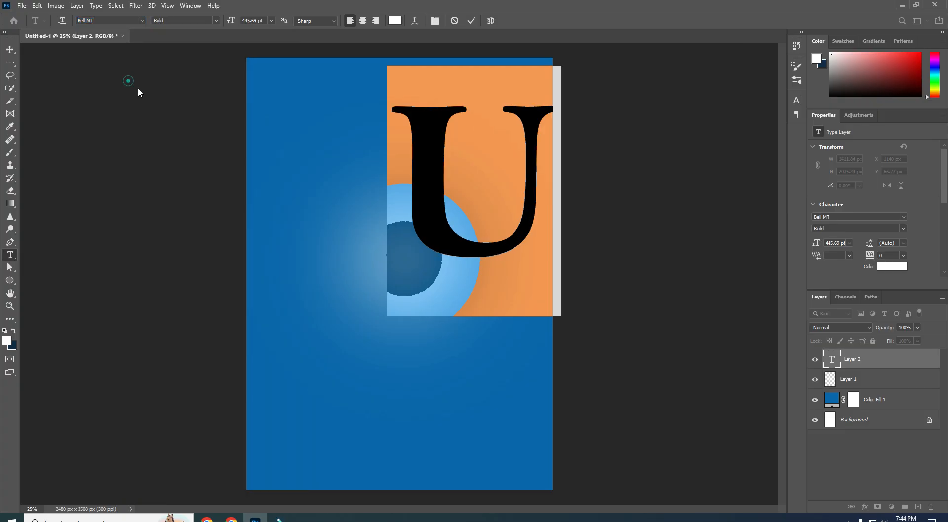
- Move the letter U to the horizontal centre of the page and scale it up proportionally to about 151%
click(11, 50)
drag(443, 218, 385, 291)
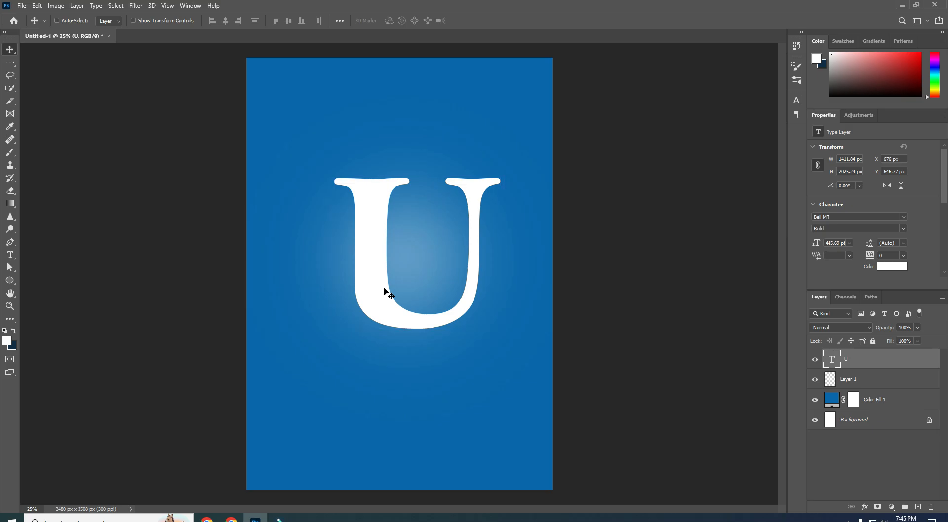
key(ctrl+t)
drag(503, 387, 520, 457)
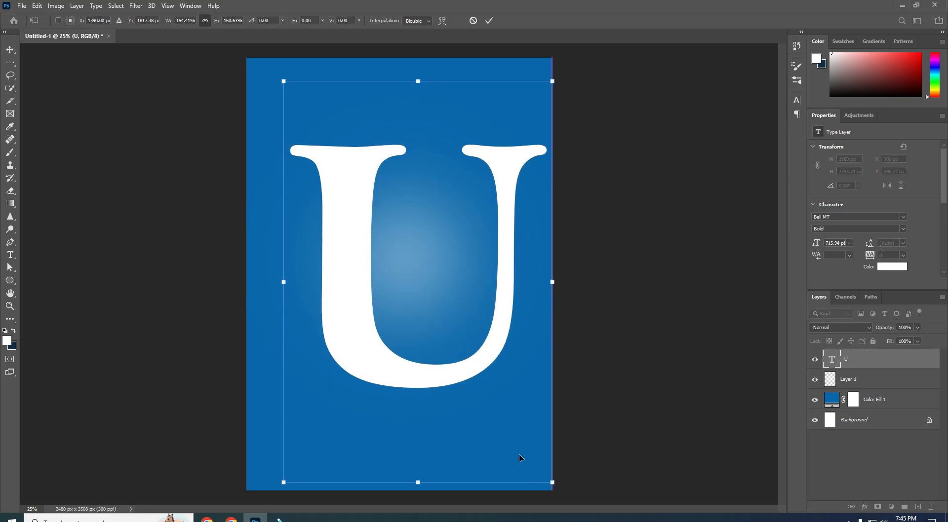
key(ctrl+z)
mouse_move(347, 312)
mouse_down()
mouse_move(334, 315)
mouse_move(335, 327)
mouse_up()
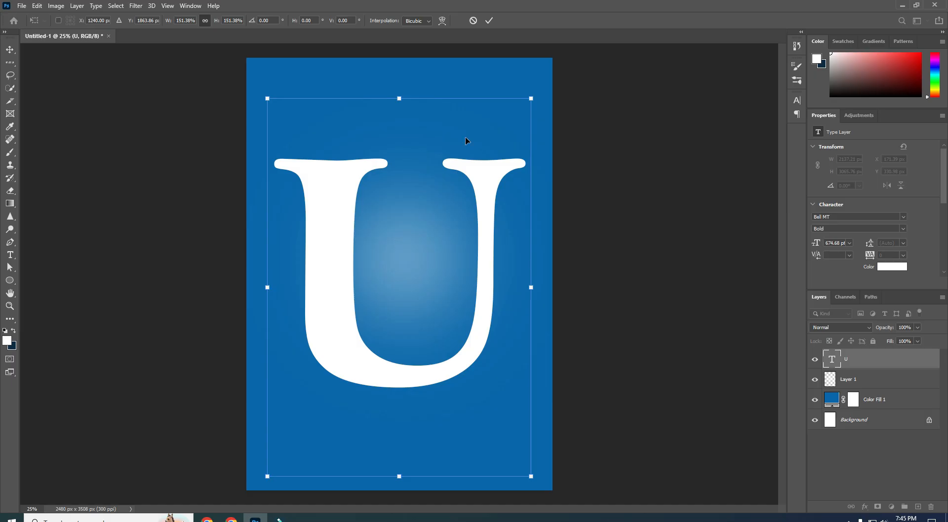
click(489, 20)
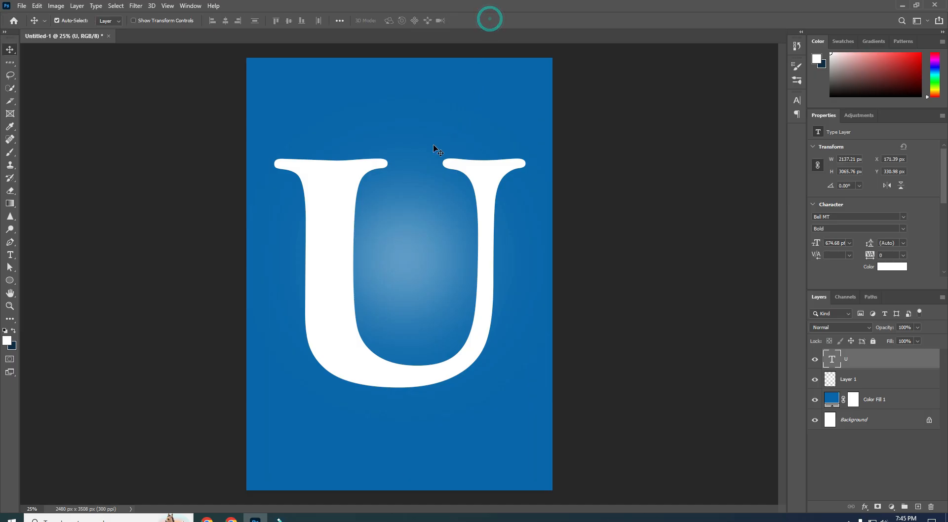
click(9, 254)
click(329, 239)
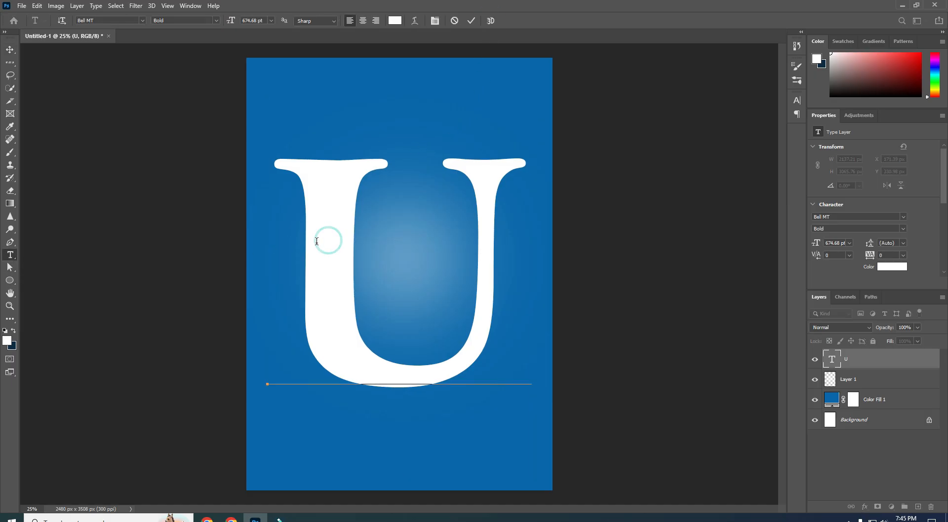
key(ctrl+a)
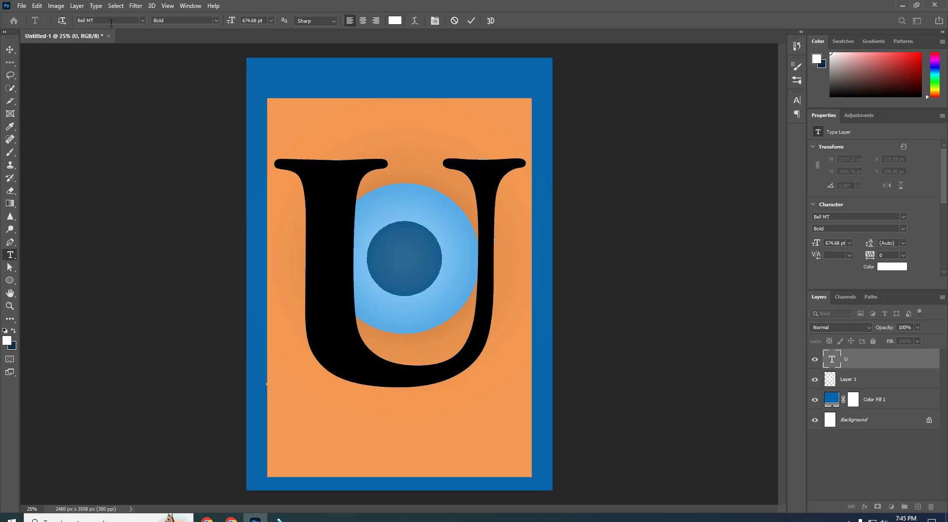
click(111, 22)
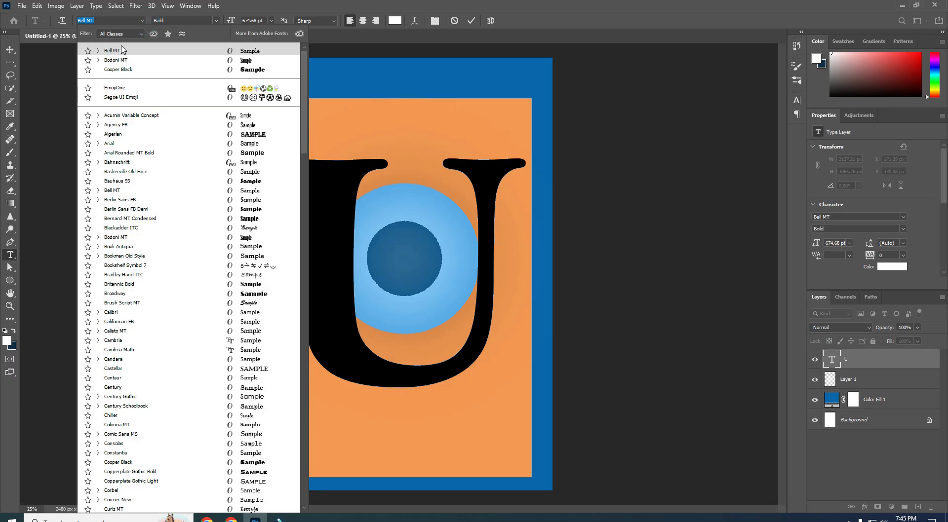
click(119, 20)
click(192, 22)
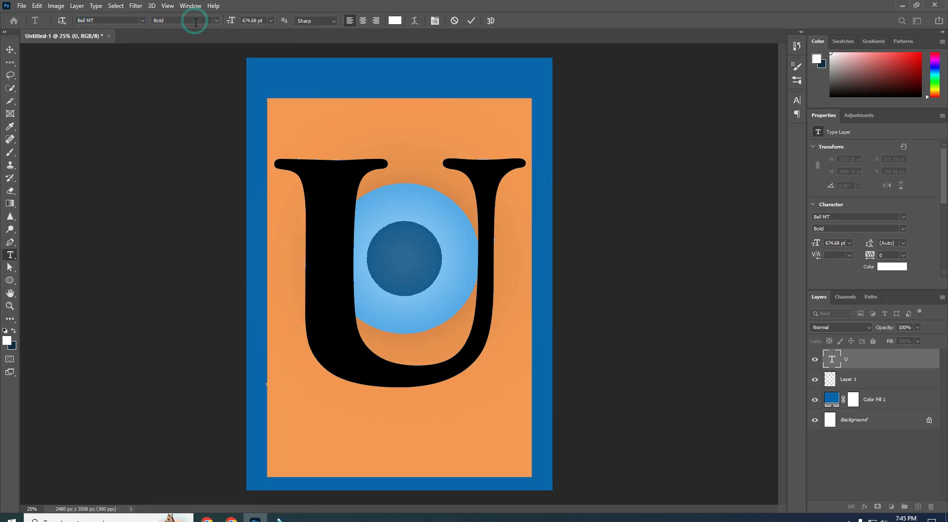
click(11, 49)
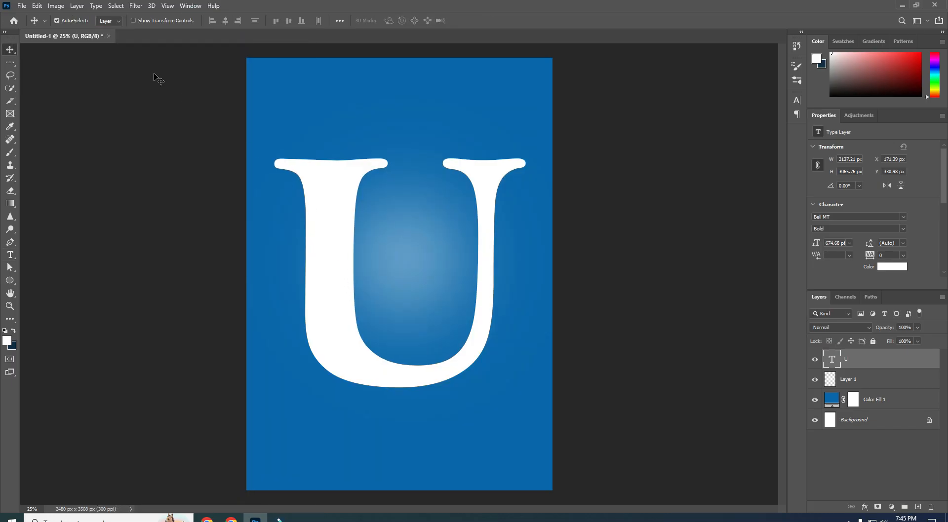
- Open the photo smiling-woman-sitting-sofa-with-laptop-her-lap-looking-camera.jpg and copy it into the Untitled-1 document as a layer above the U
click(21, 6)
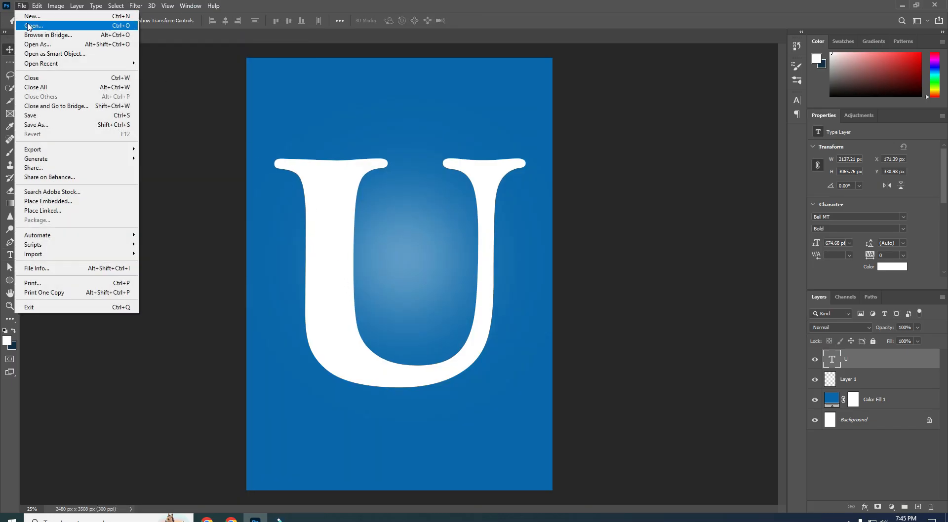
click(28, 26)
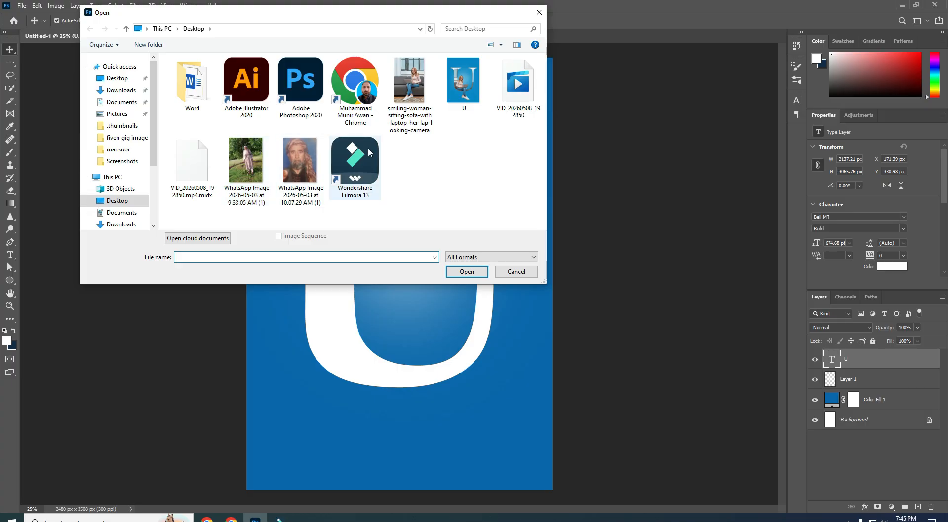
click(425, 88)
click(466, 272)
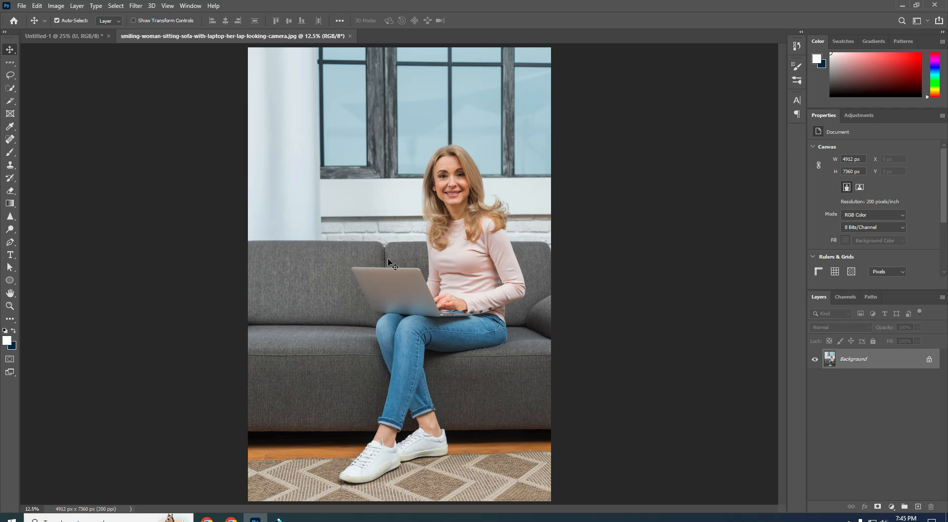
drag(387, 259, 107, 71)
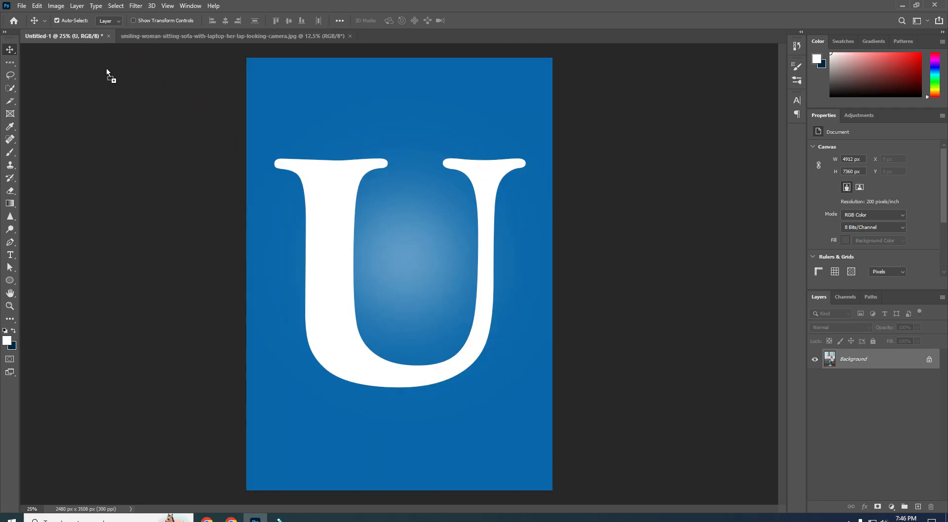
drag(369, 324, 368, 324)
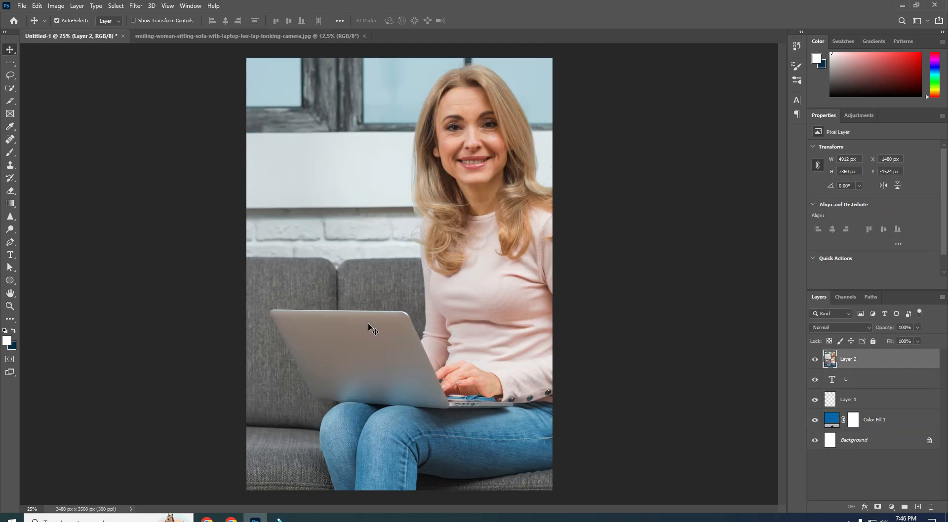
- Scale the photo layer down proportionally to about 40.52% and place it over the letter U in the lower part of the page
scroll(368, 324, down, 5)
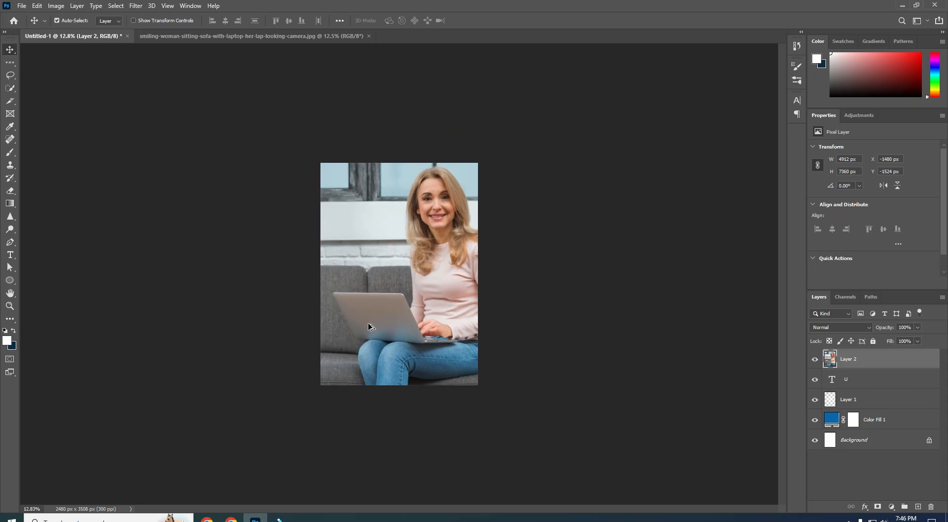
key(ctrl)
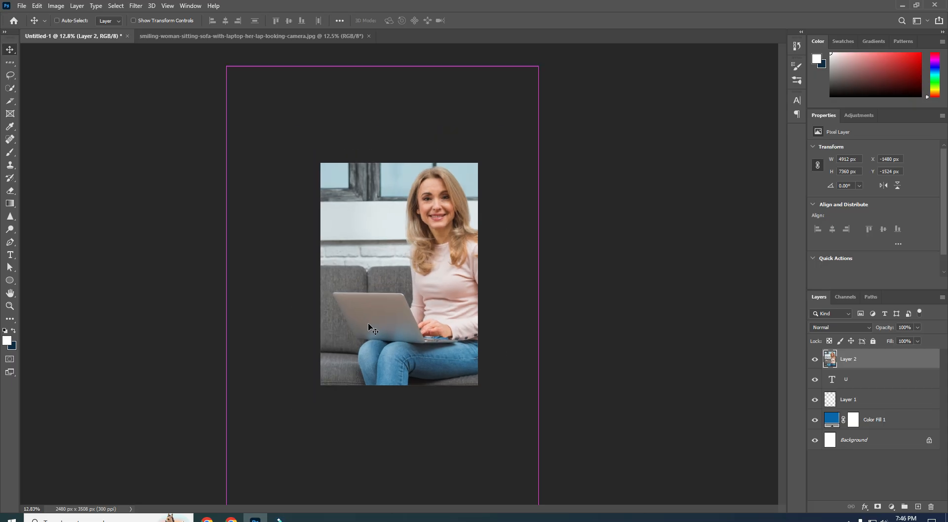
key(ctrl+t)
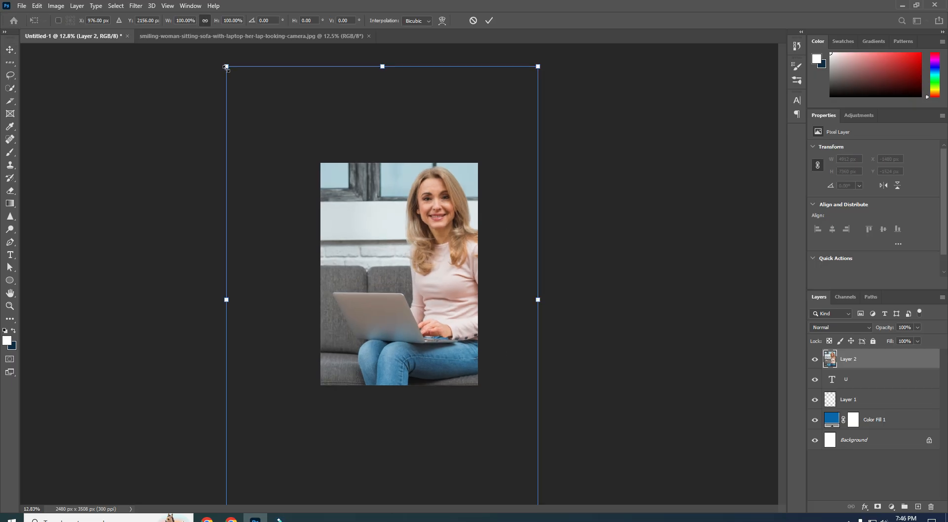
drag(226, 68, 348, 247)
drag(418, 369, 419, 343)
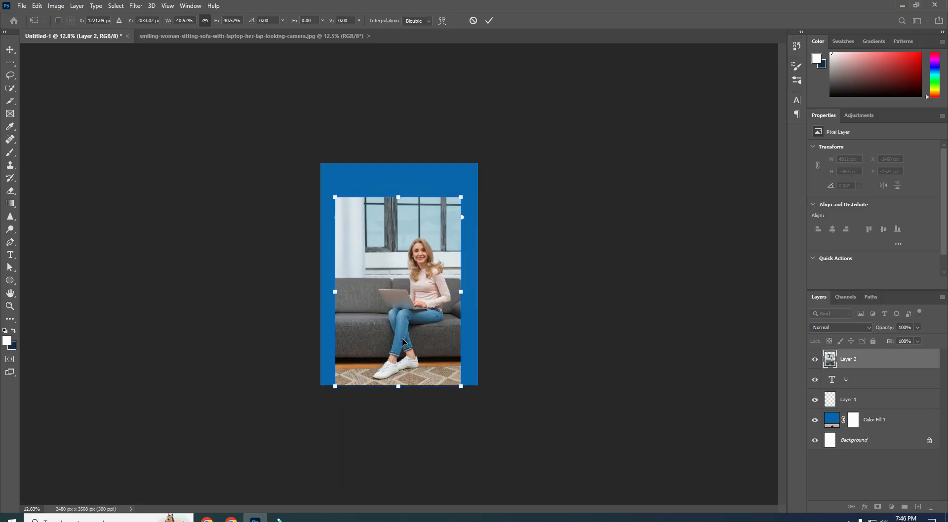
mouse_move(402, 341)
mouse_down()
mouse_move(448, 331)
mouse_move(394, 341)
mouse_up()
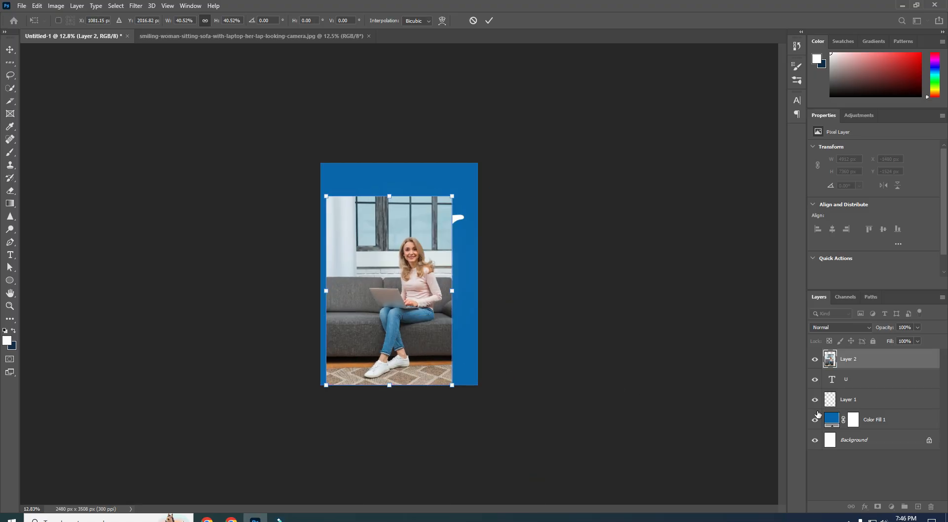
- Lower the photo layer's opacity to 38% and shift the photo to line up with the letter U
click(917, 328)
drag(917, 345, 889, 346)
mouse_move(425, 351)
mouse_down()
mouse_move(390, 331)
mouse_move(384, 338)
mouse_move(392, 359)
mouse_move(389, 341)
mouse_move(433, 340)
mouse_up()
- Flip the photo horizontally and fit it over the U at about 44.57% scale with the layer's opacity back at 100%
right_click(392, 335)
click(410, 327)
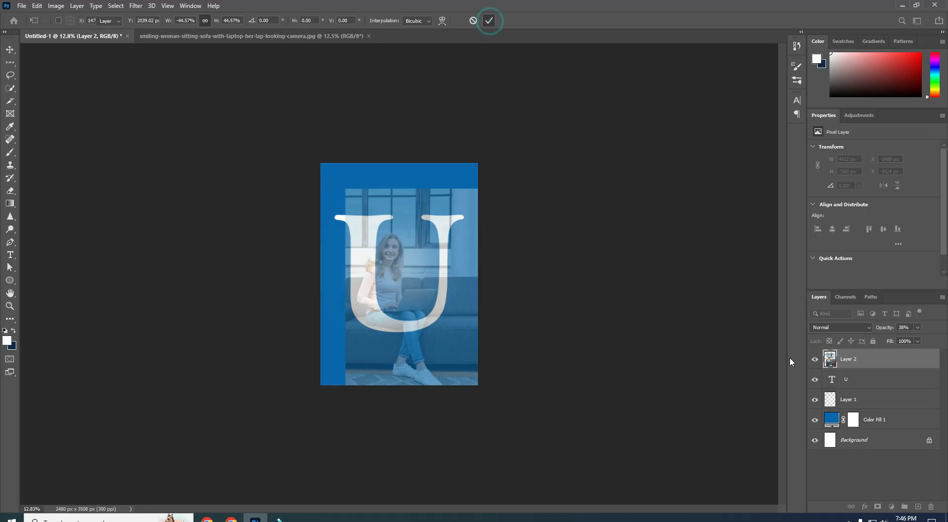
click(489, 20)
drag(941, 344, 944, 344)
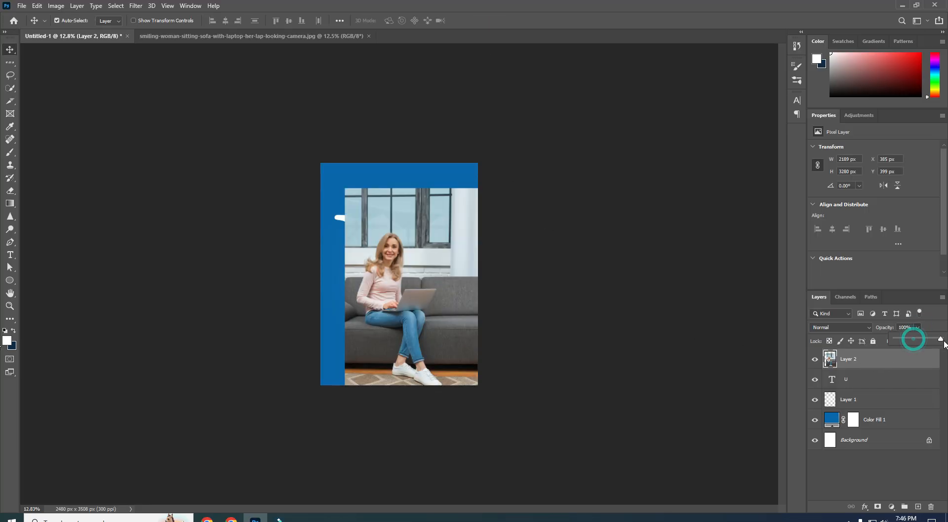
- Select the woman in the photo automatically with the Subject selection command
scroll(424, 326, up, 3)
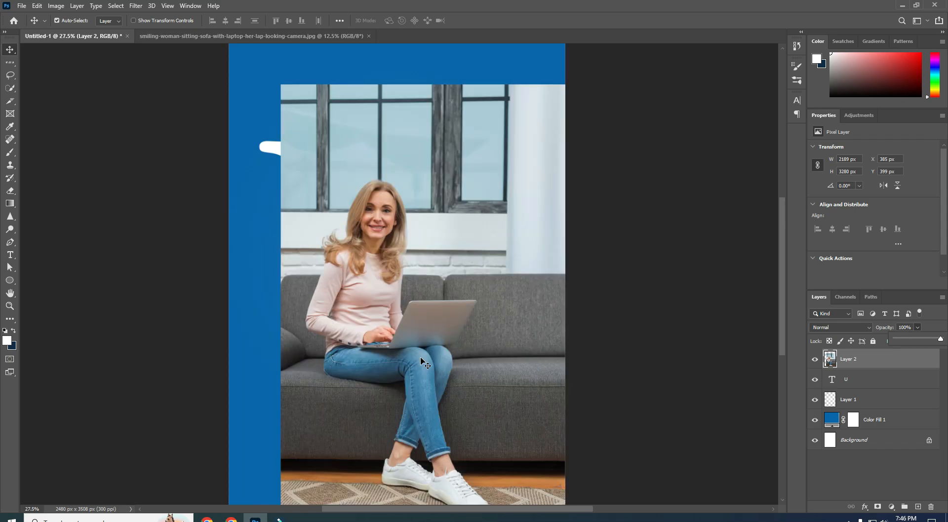
click(115, 6)
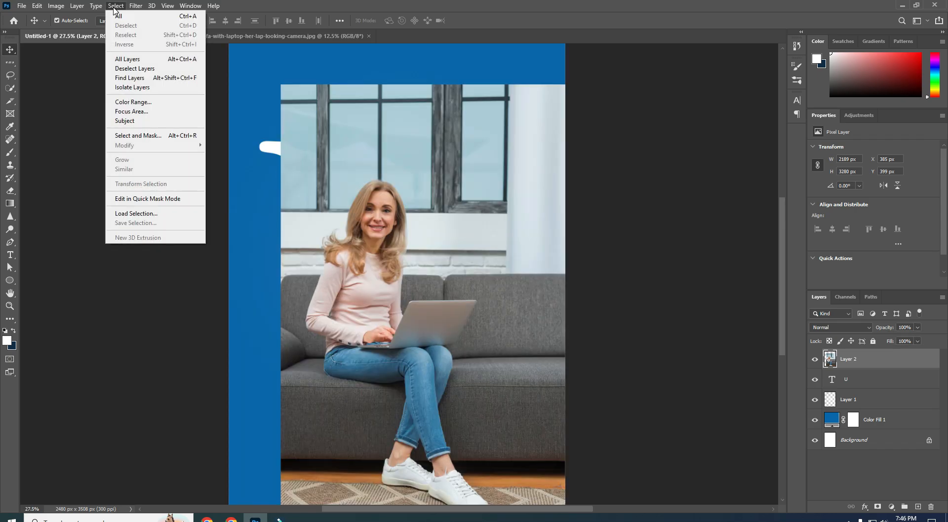
click(124, 121)
- Try to add the laptop lid to the woman's selection with the Polygonal Lasso, skipping its lower-left corner
scroll(434, 423, down, 2)
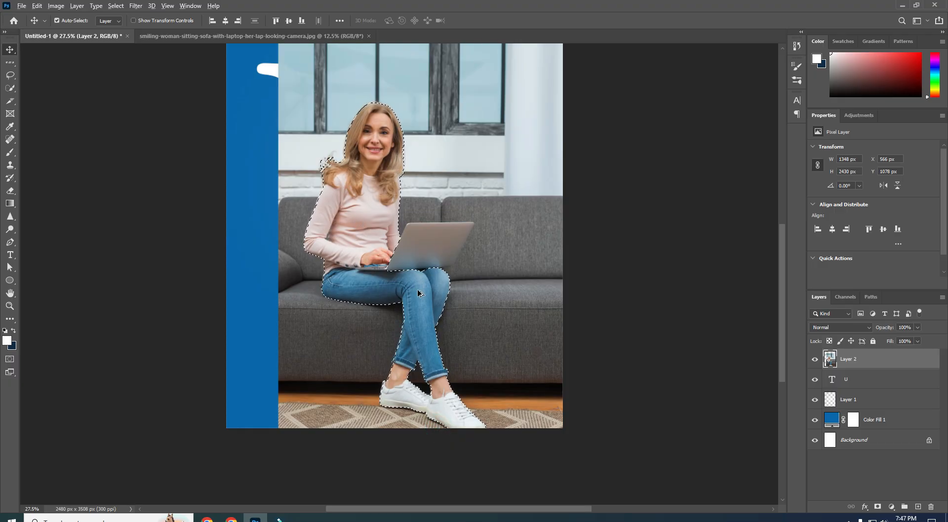
scroll(417, 292, up, 1)
scroll(421, 247, up, 1)
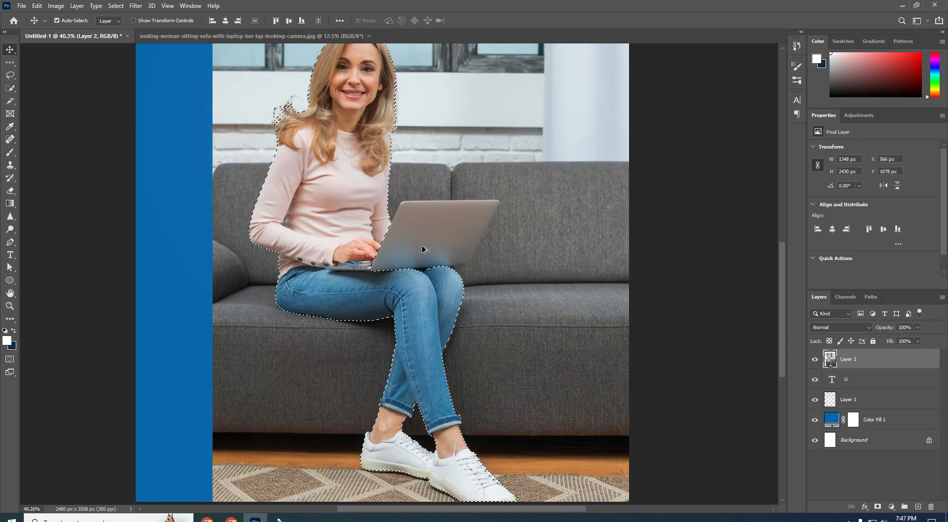
scroll(389, 279, up, 1)
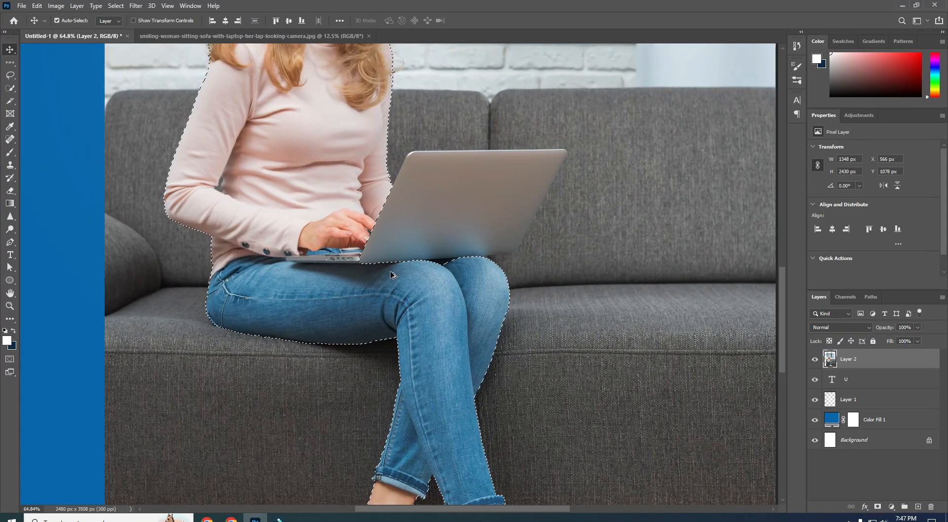
click(10, 75)
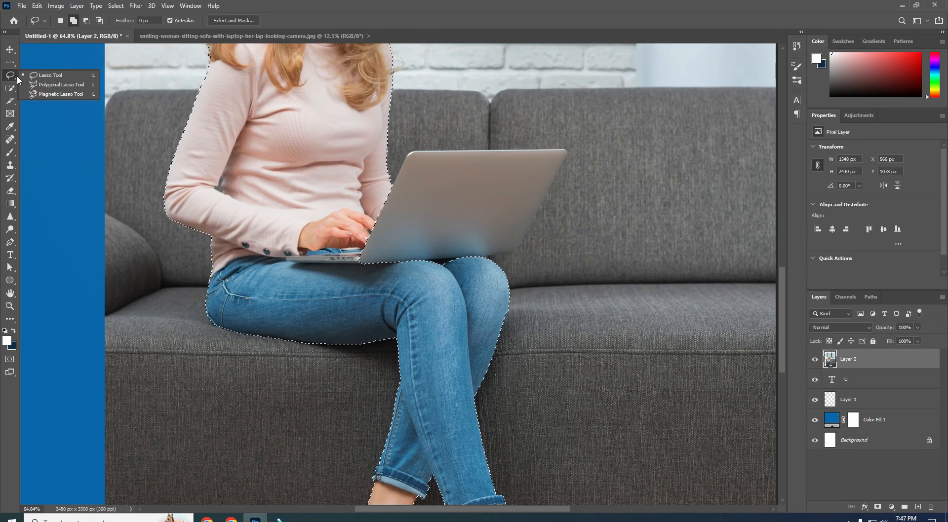
click(49, 86)
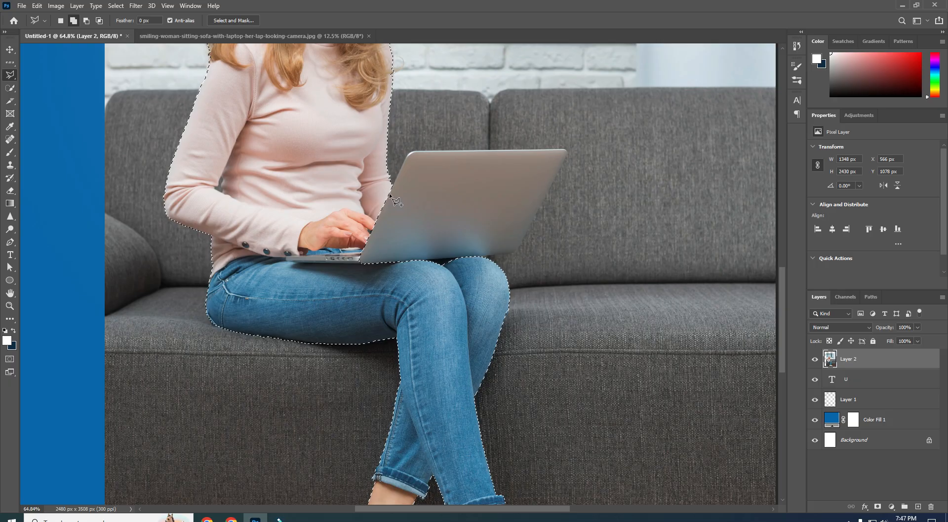
click(407, 154)
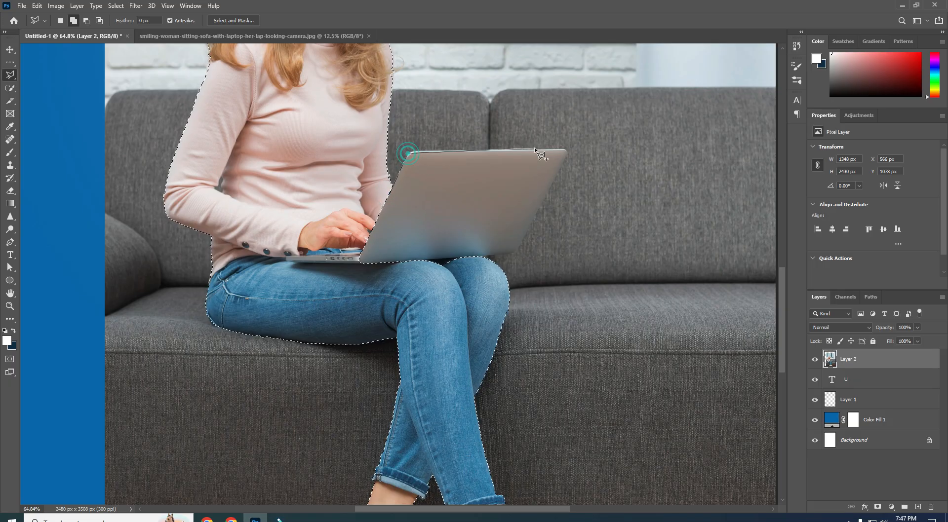
click(567, 150)
click(514, 253)
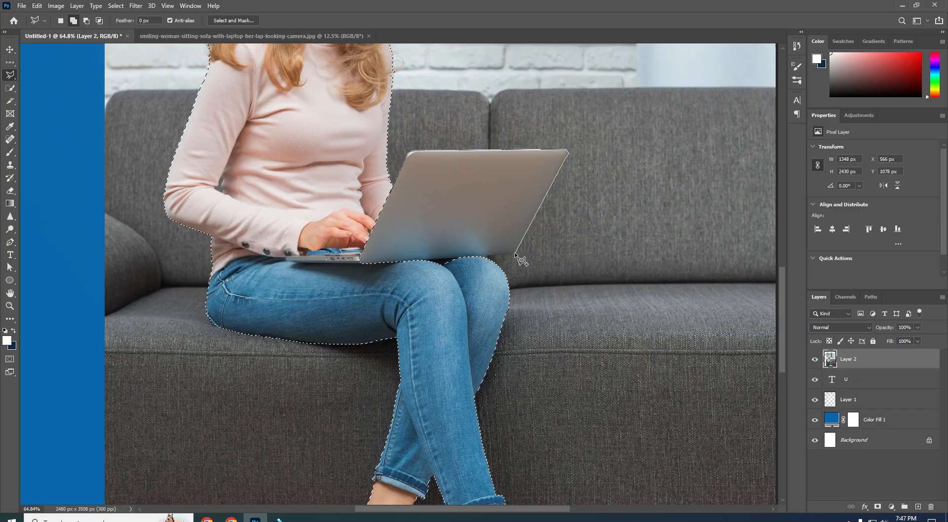
click(482, 256)
click(407, 156)
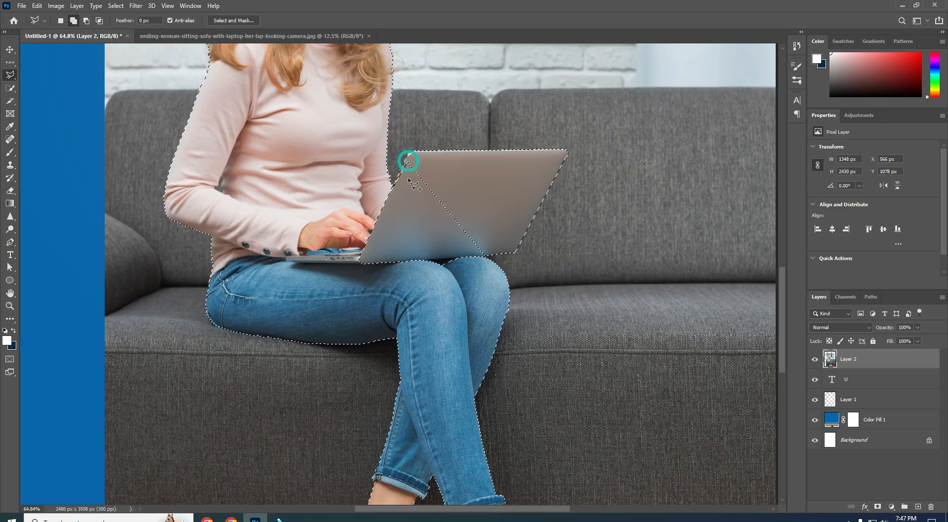
- Trace the whole laptop lid with the Polygonal Lasso, including its base along the knees, and add it to the selection
click(381, 199)
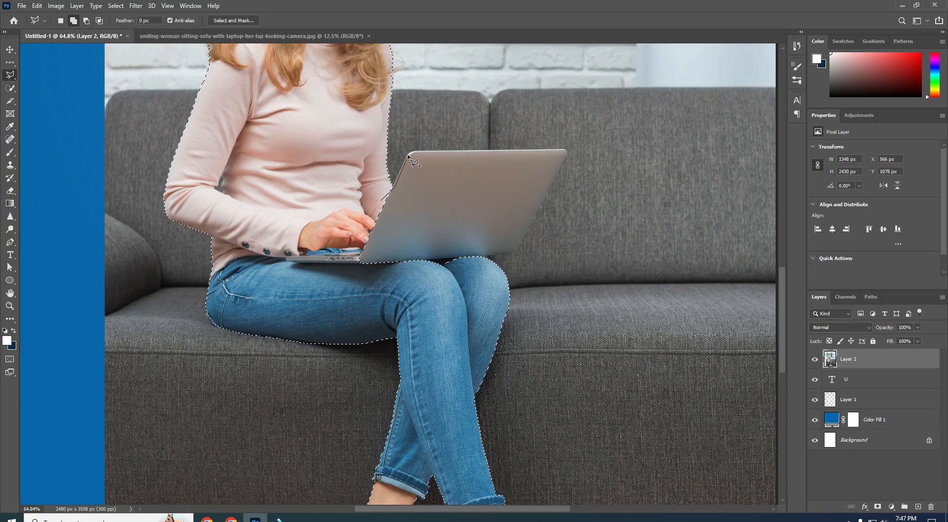
click(407, 155)
click(565, 149)
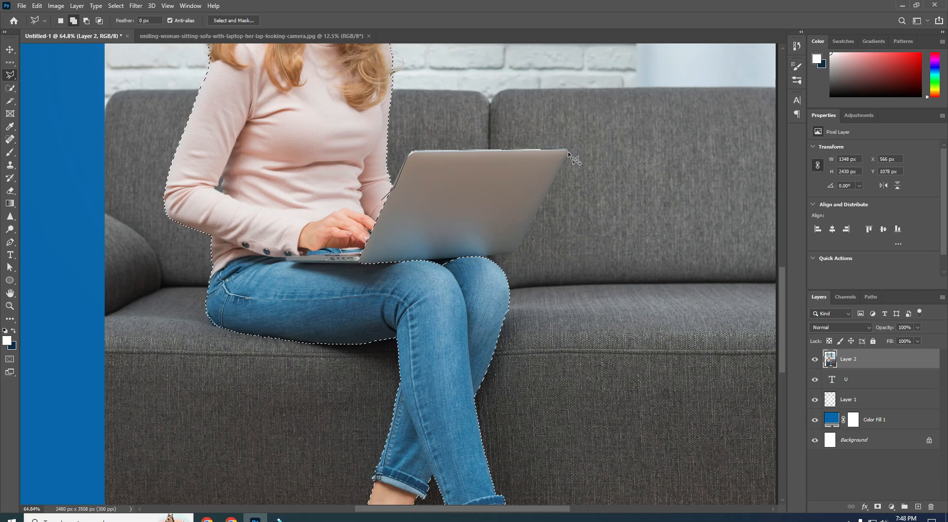
click(516, 253)
click(489, 256)
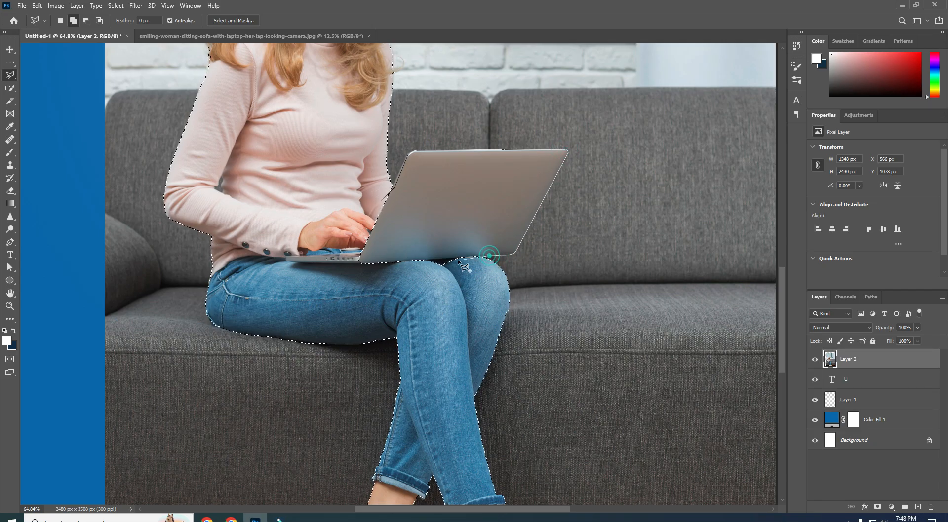
click(361, 261)
click(383, 198)
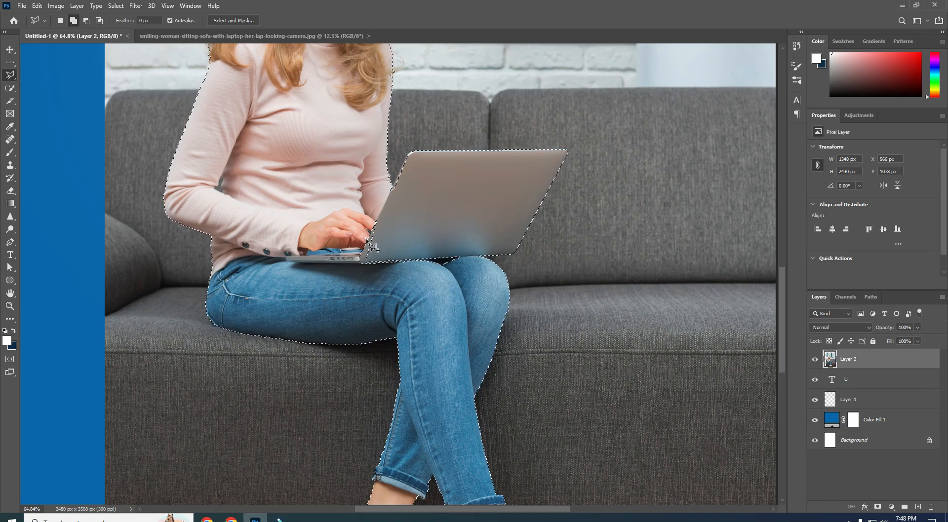
- Use the freehand Lasso to touch up the selection edge at the laptop lid's upper-left corner
scroll(373, 247, up, 2)
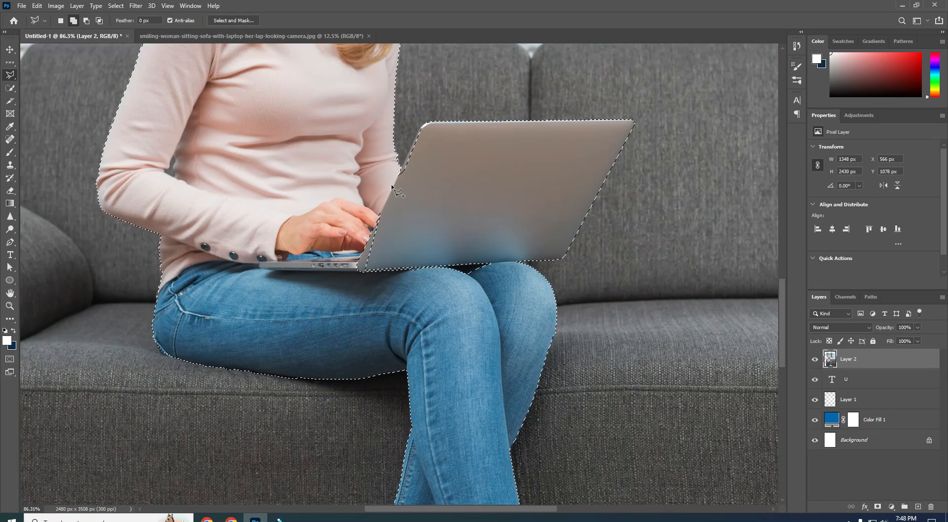
right_click(10, 78)
click(35, 76)
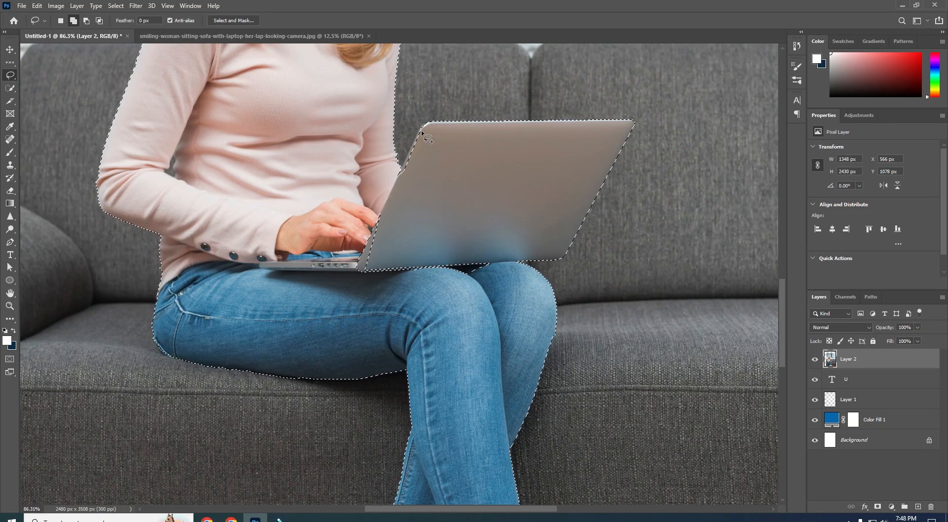
mouse_move(419, 136)
mouse_down()
mouse_move(430, 153)
mouse_move(417, 133)
mouse_up()
scroll(430, 205, down, 4)
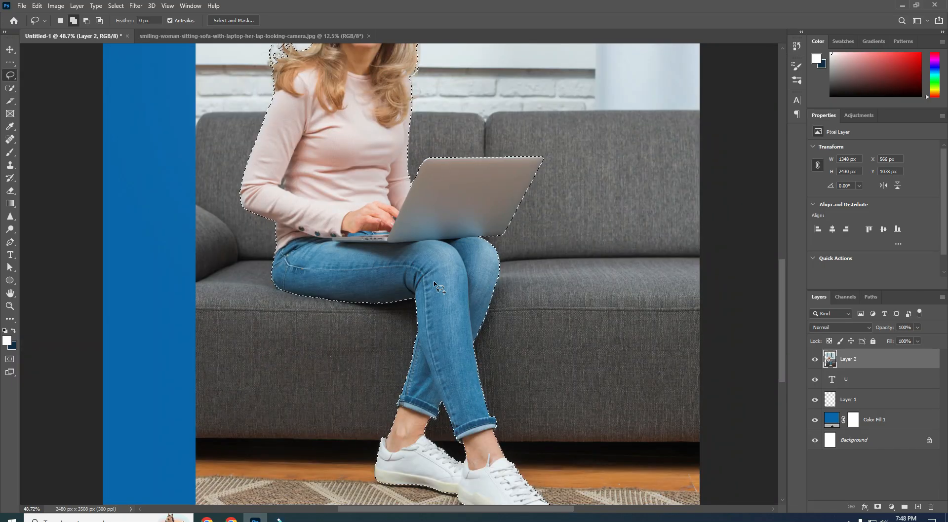
- Subtract the small gap between the woman's bent arm and torso from the selection with the Lasso
scroll(433, 280, down, 1)
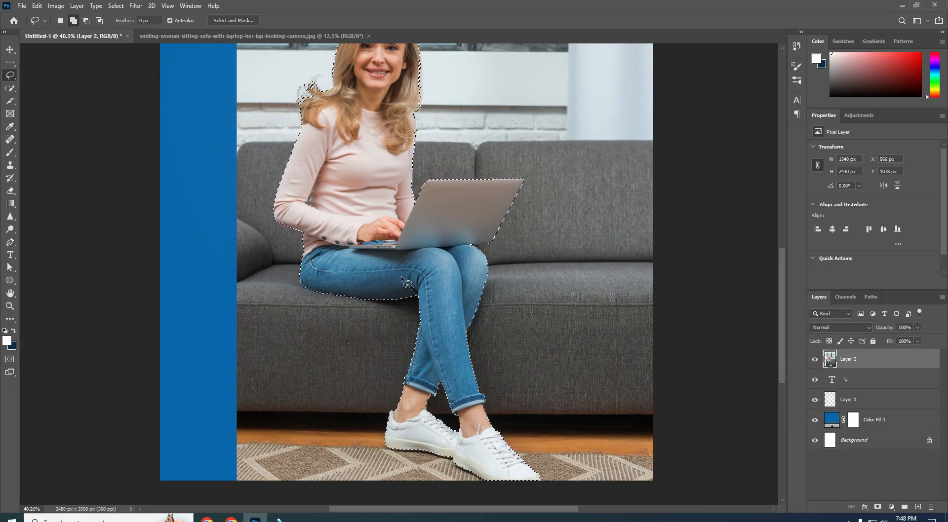
scroll(400, 279, up, 2)
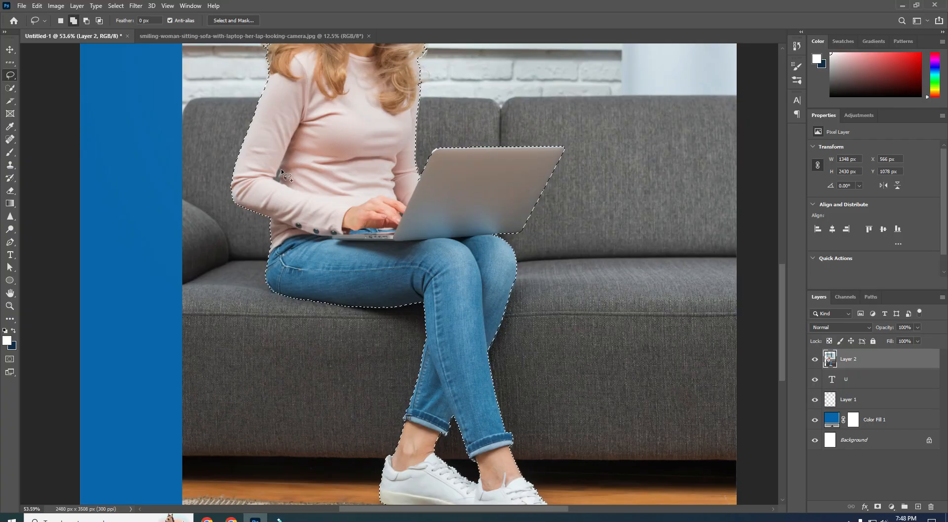
drag(280, 169, 273, 177)
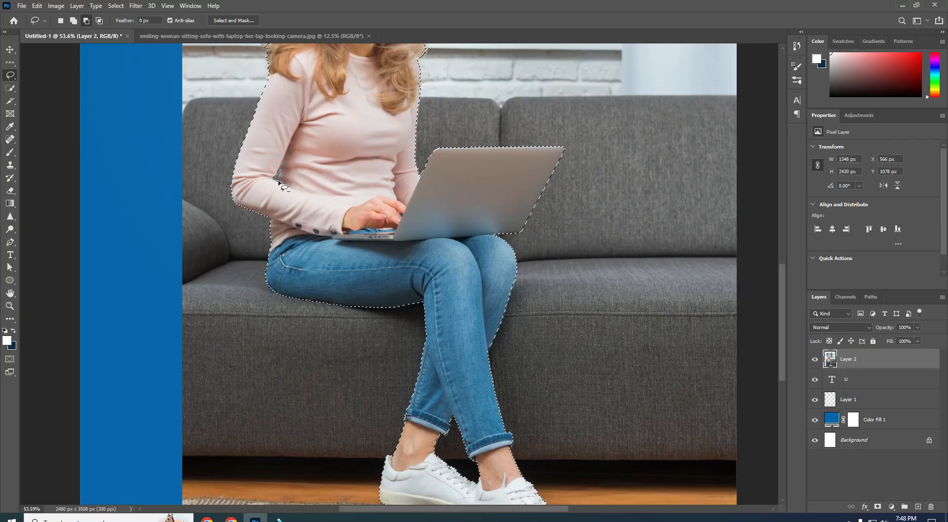
scroll(353, 333, down, 3)
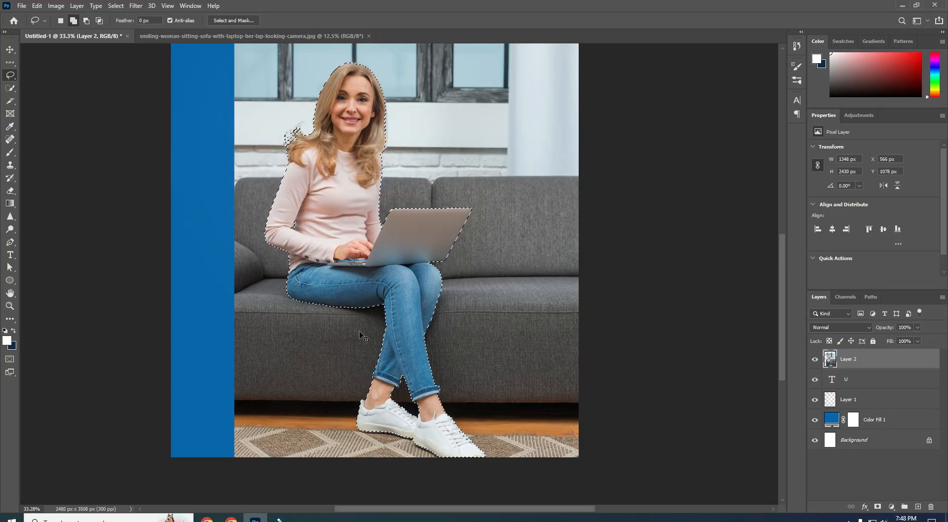
- Copy the selected woman and laptop to a new layer and check the cutout by temporarily hiding Layer 2
key(ctrl+j)
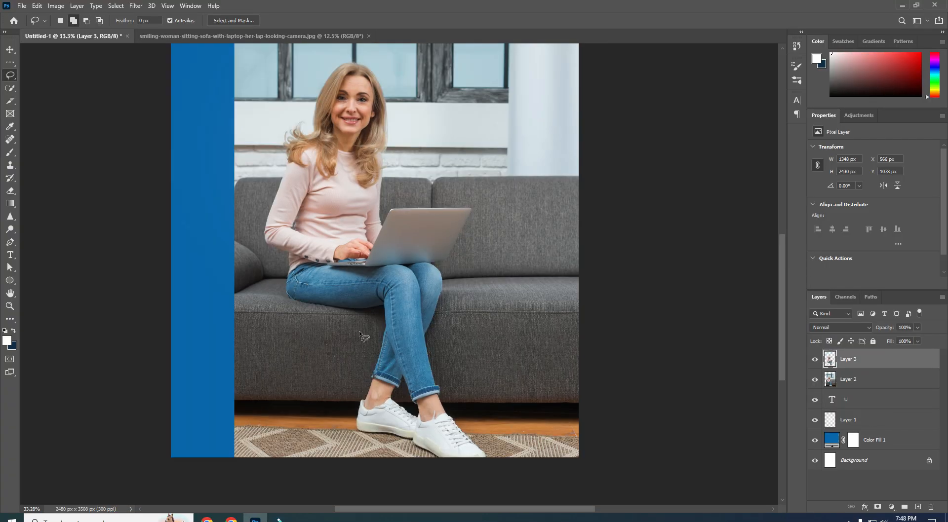
click(815, 380)
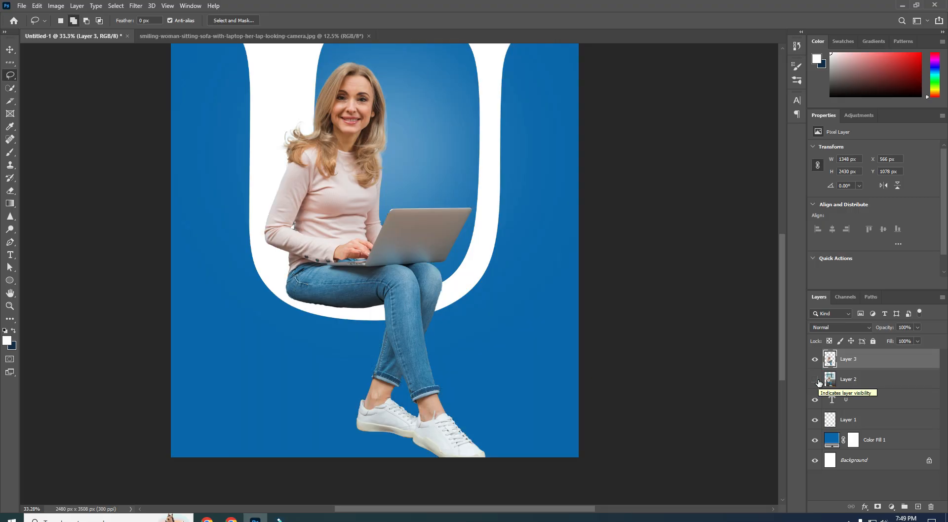
click(815, 380)
- Clip the full photo on Layer 2 to the letter U with a clipping mask
click(860, 387)
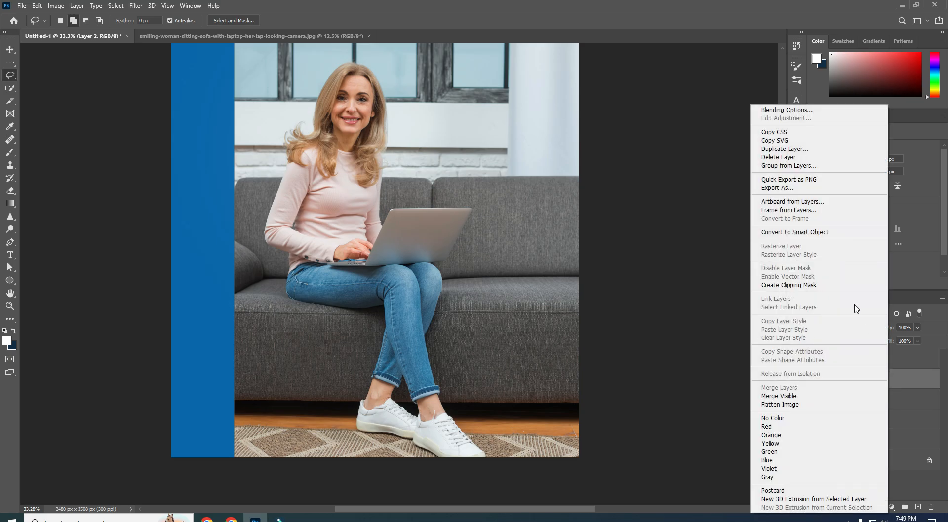
click(802, 286)
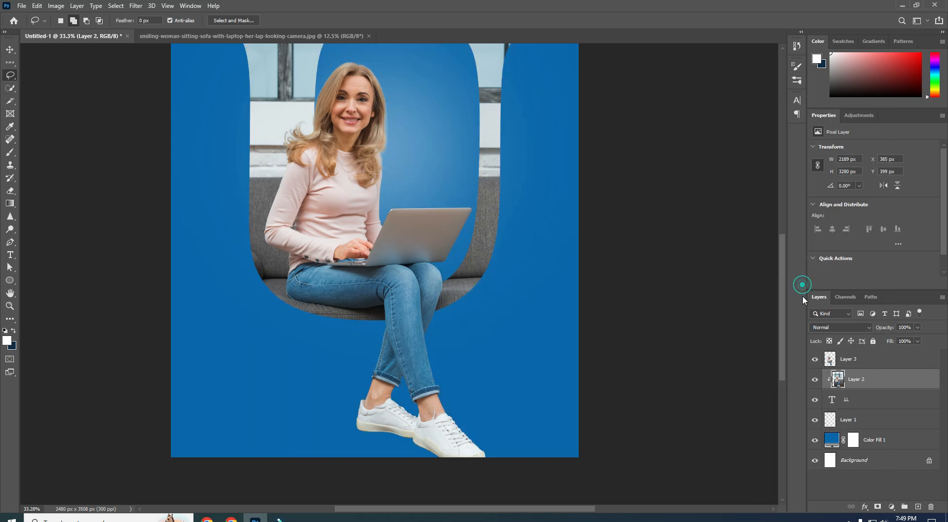
drag(473, 277, 553, 328)
scroll(553, 328, down, 1)
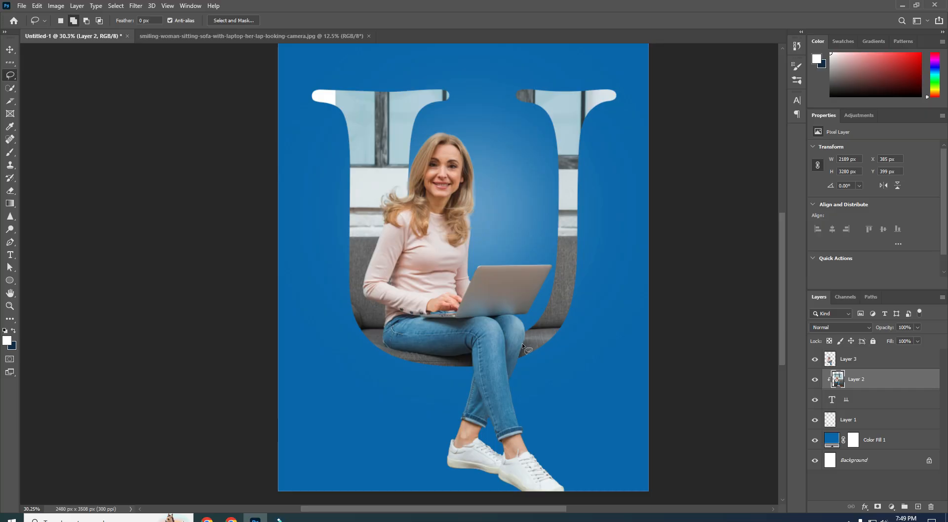
scroll(520, 342, down, 1)
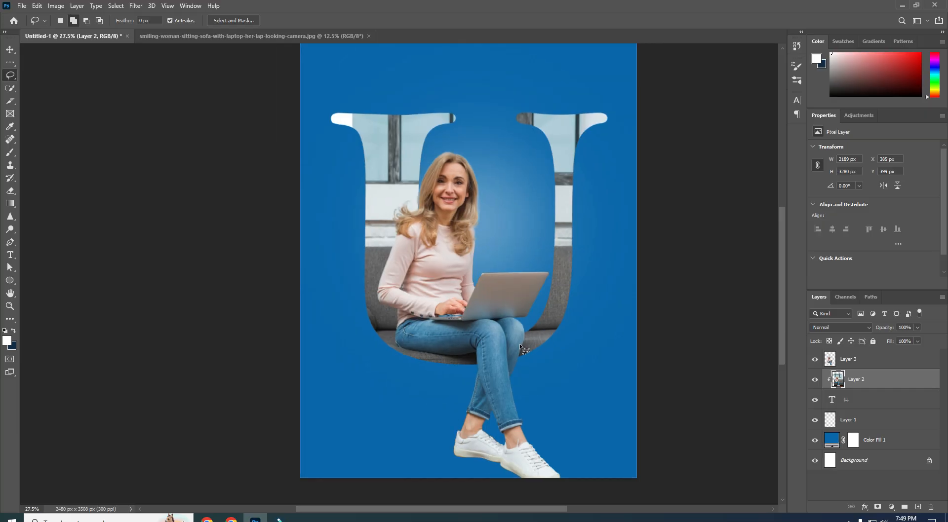
- Add a 2 px white inside Stroke at 100% opacity to the letter U text layer
click(847, 403)
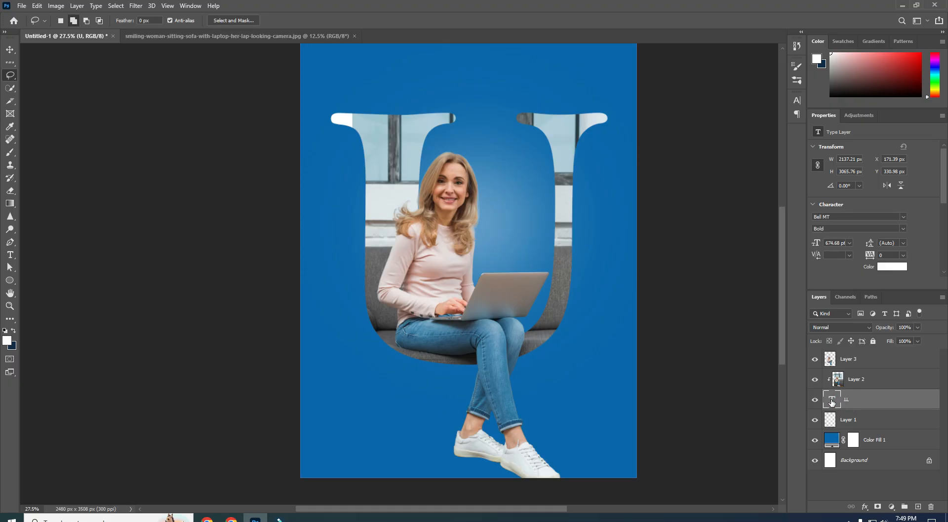
click(864, 507)
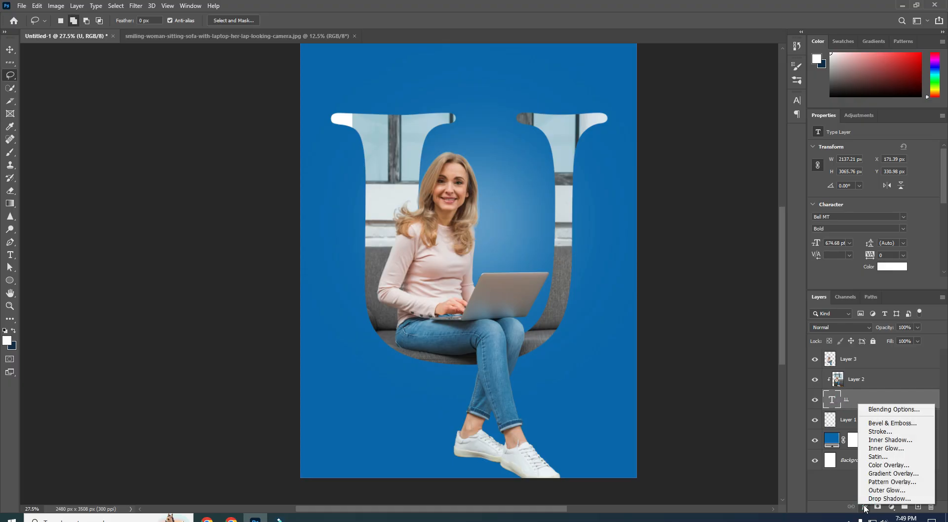
click(887, 410)
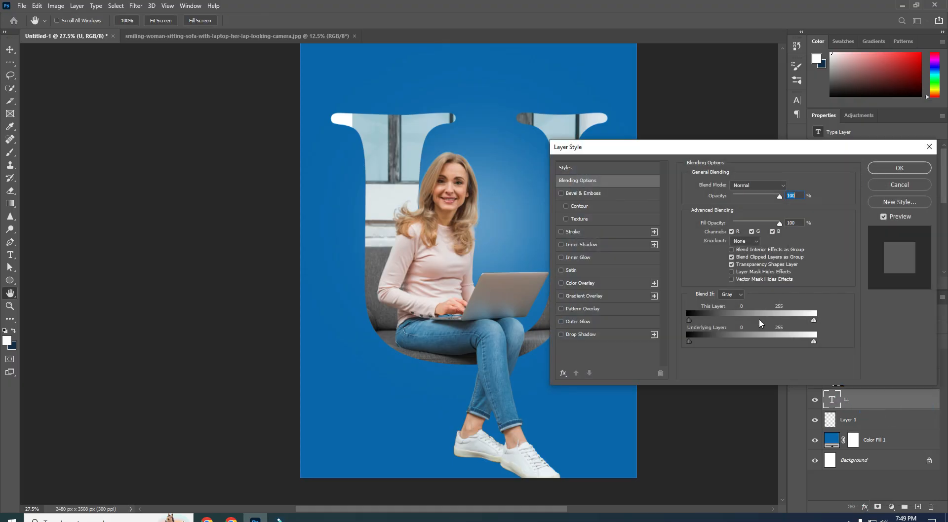
click(568, 232)
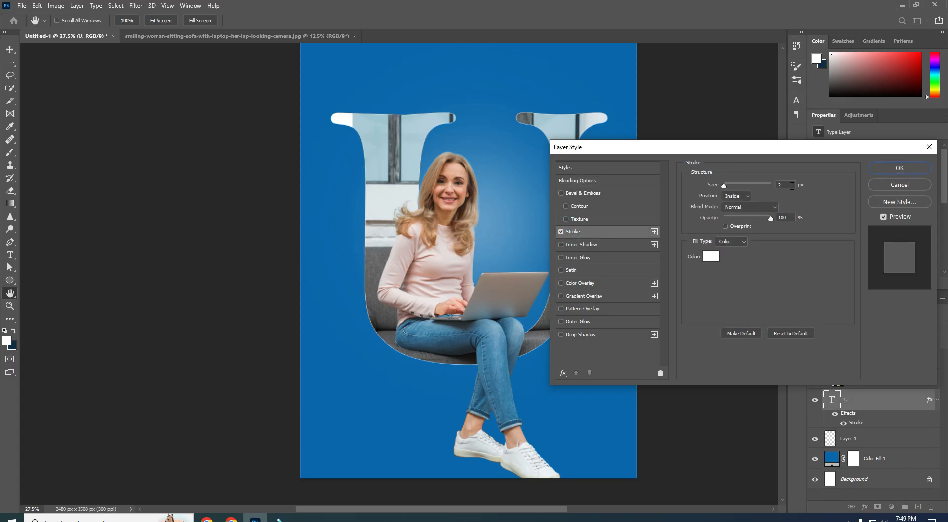
click(899, 168)
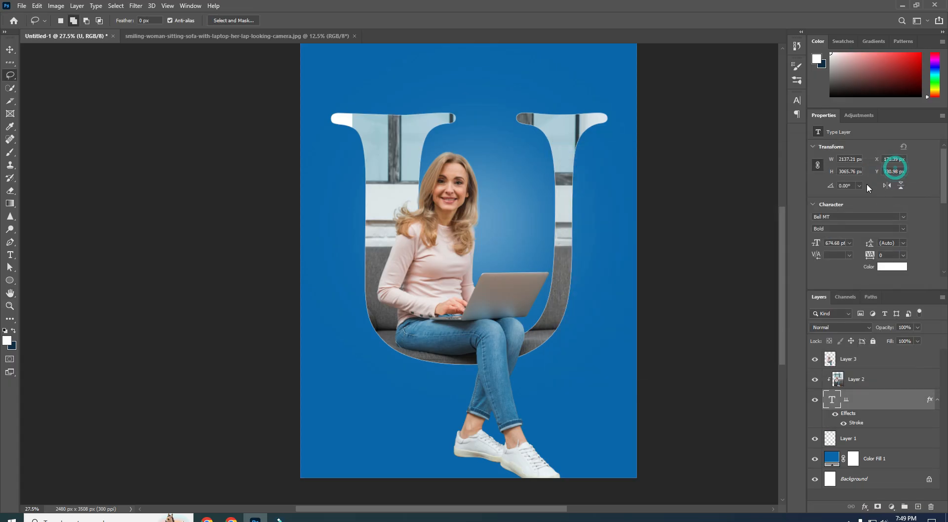
- Add an Inner Shadow to the letter U in a darker grey, Multiply, 40% opacity, distance 14 px, size 9 px
click(872, 411)
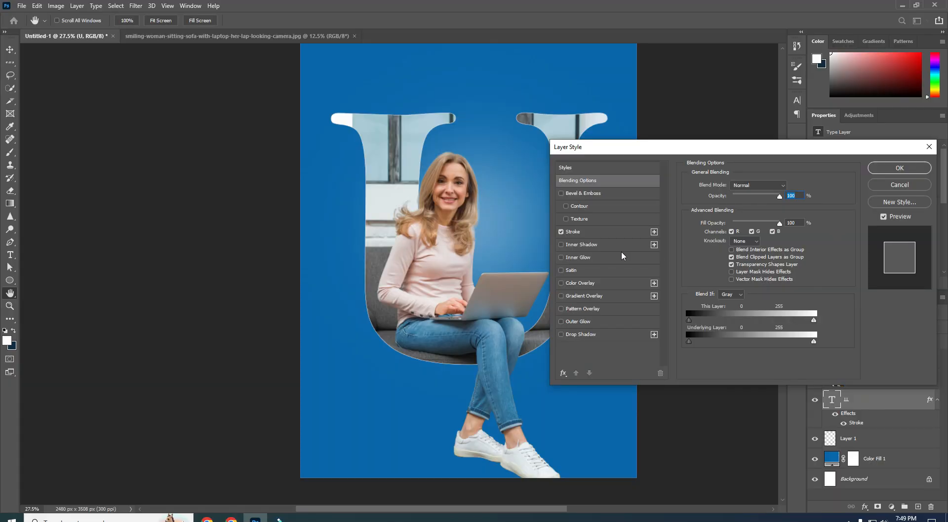
click(574, 245)
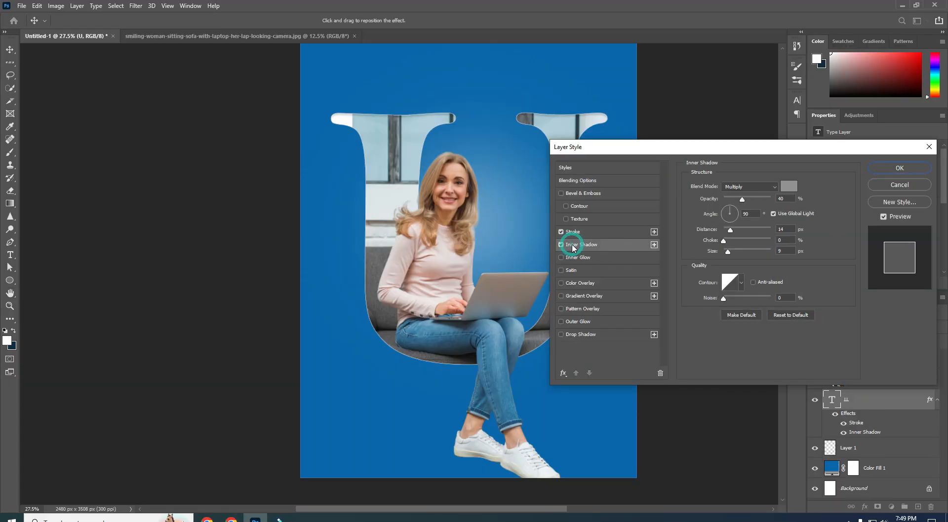
click(788, 187)
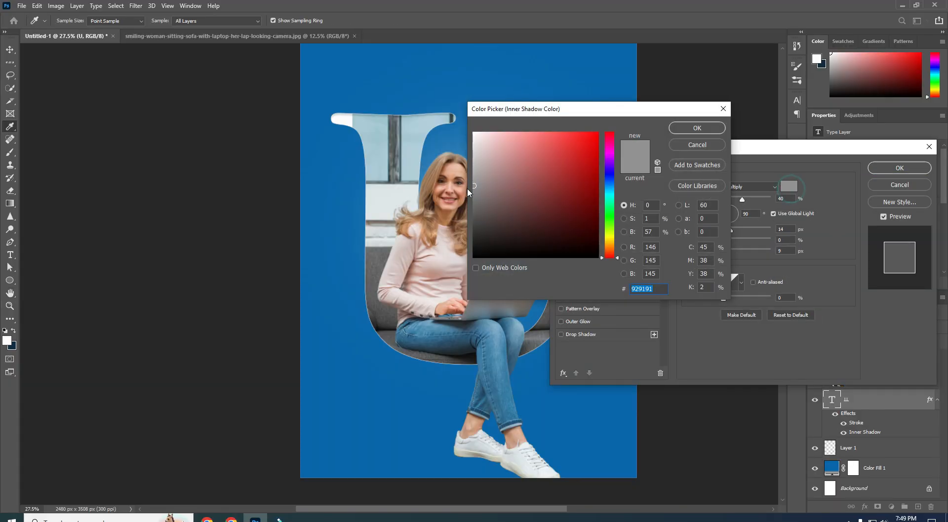
click(698, 131)
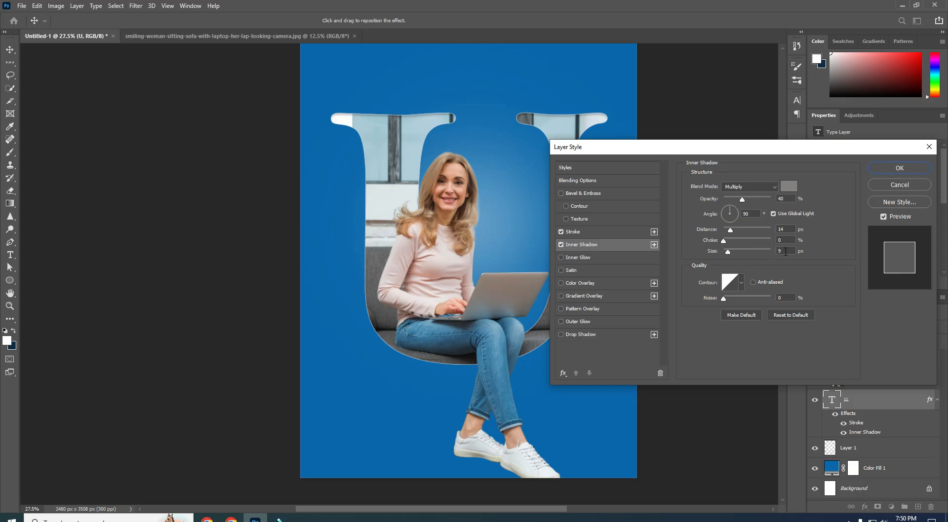
- Add a black Drop Shadow to the letter U with 40% opacity, distance 20 px, spread 20% and size 16 px, and apply the layer style
click(586, 335)
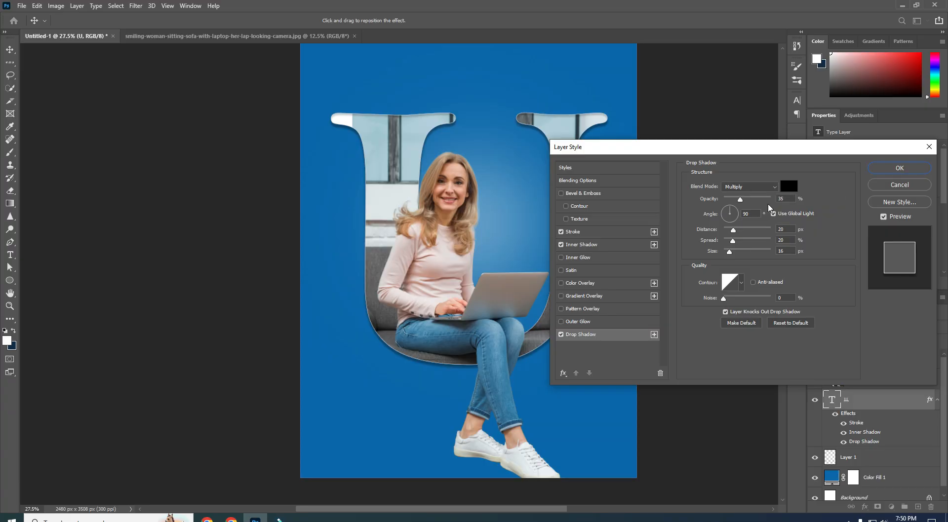
double_click(788, 198)
text(40)
click(899, 167)
scroll(494, 331, down, 1)
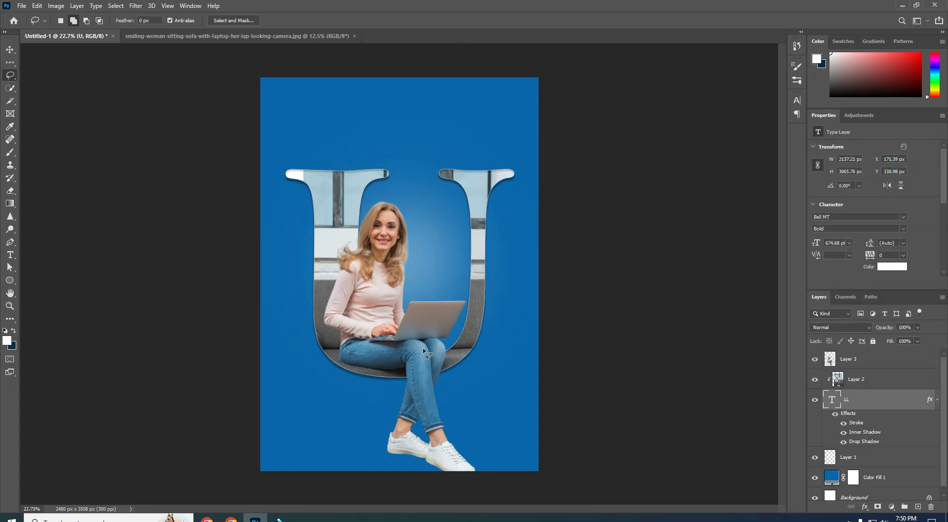
scroll(423, 348, up, 1)
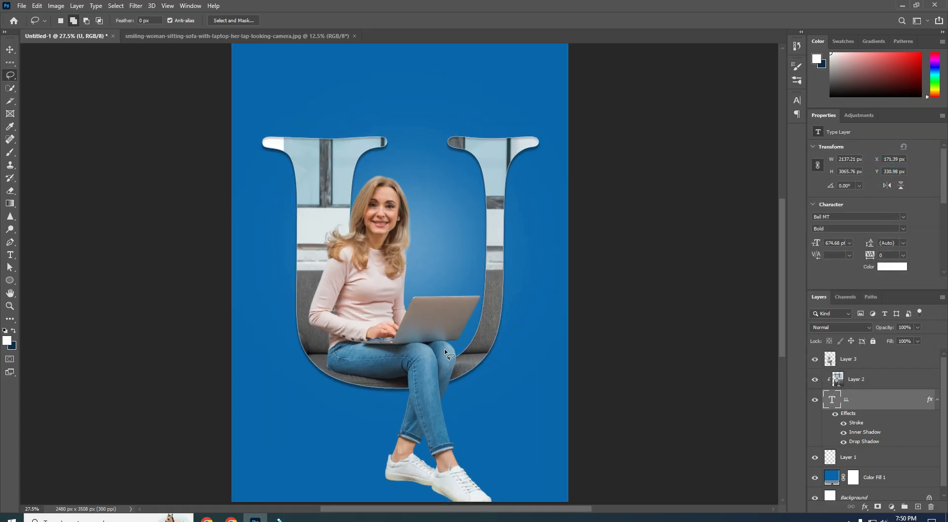
- Switch to the Move tool
click(10, 49)
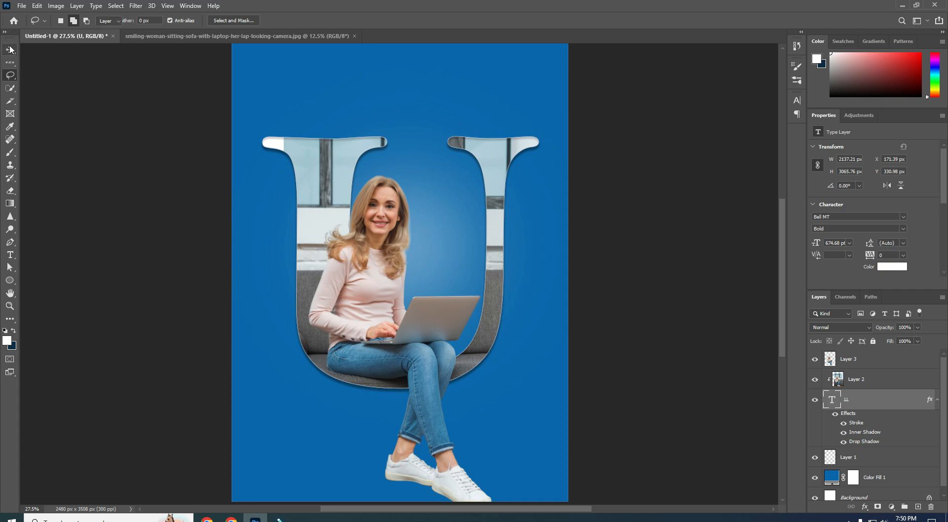